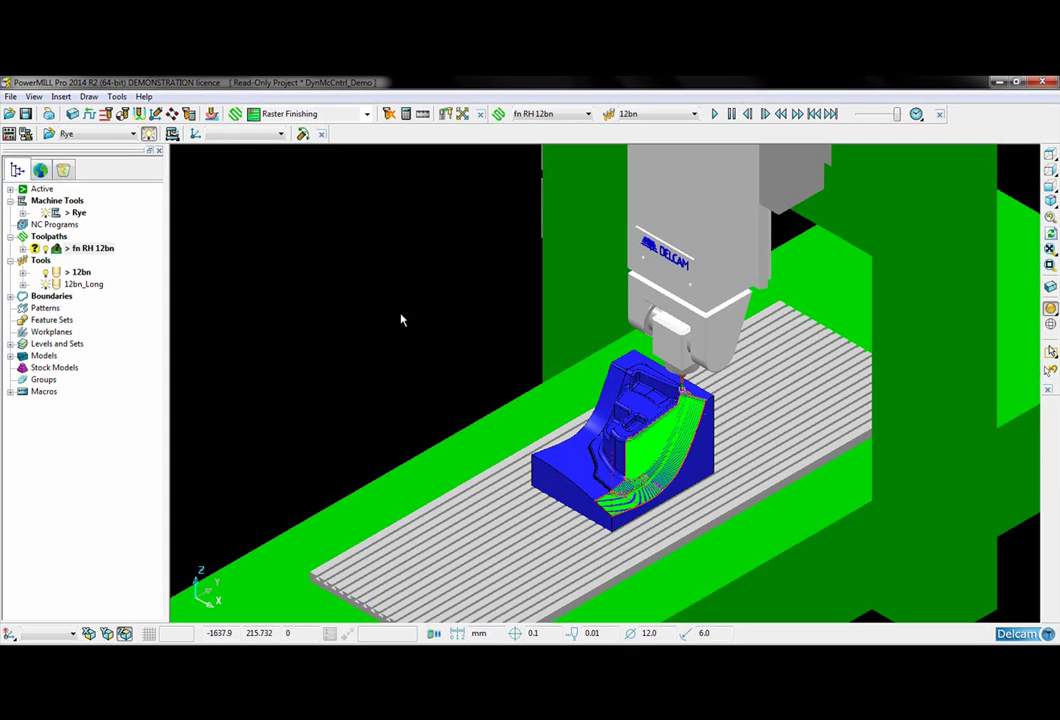
Simulate toolpath fn RH 12bn from its start and acknowledge the tool-holder collision warning
right_click(80, 248)
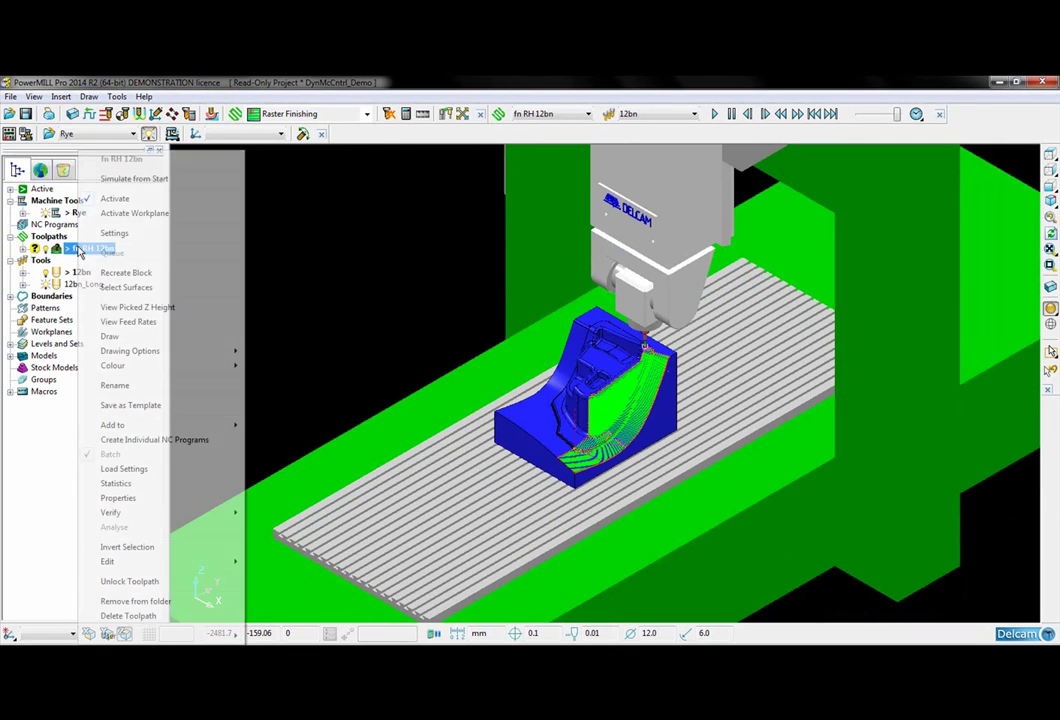
click(140, 179)
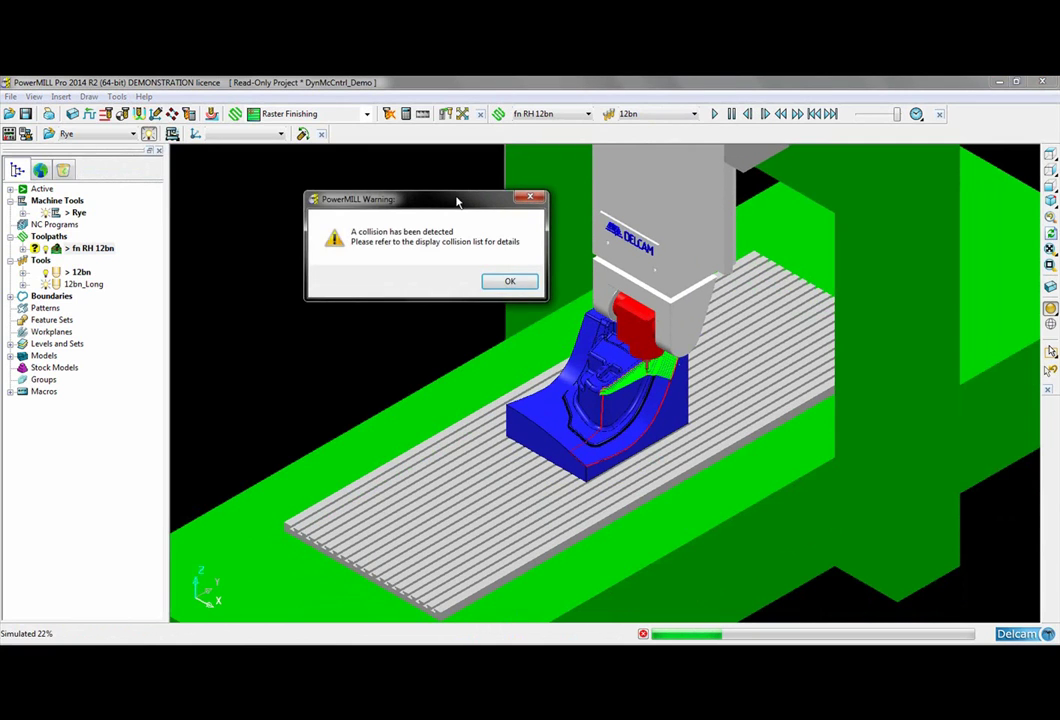
drag(457, 202, 403, 215)
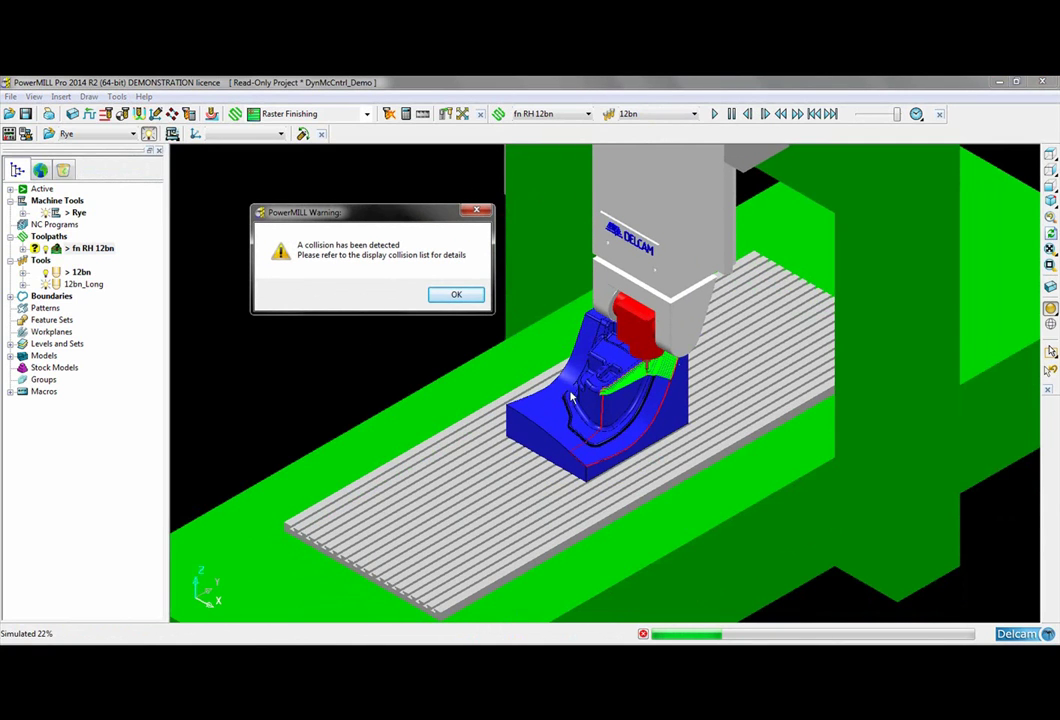
click(456, 294)
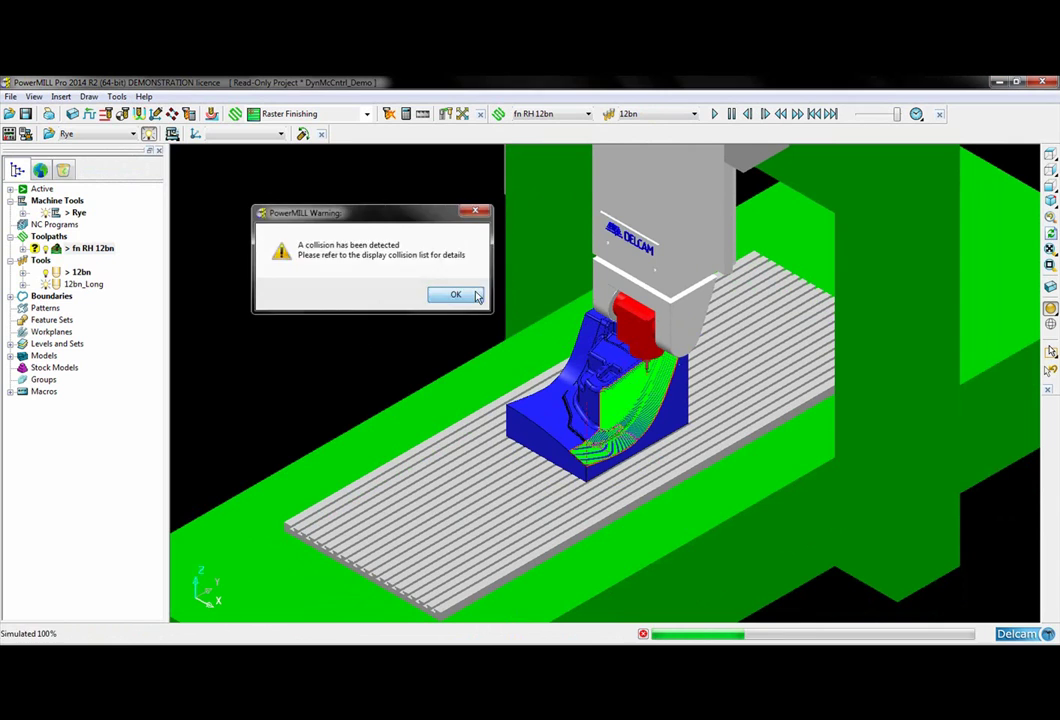
Start Dynamic Machine Control for tool 12bn
right_click(80, 273)
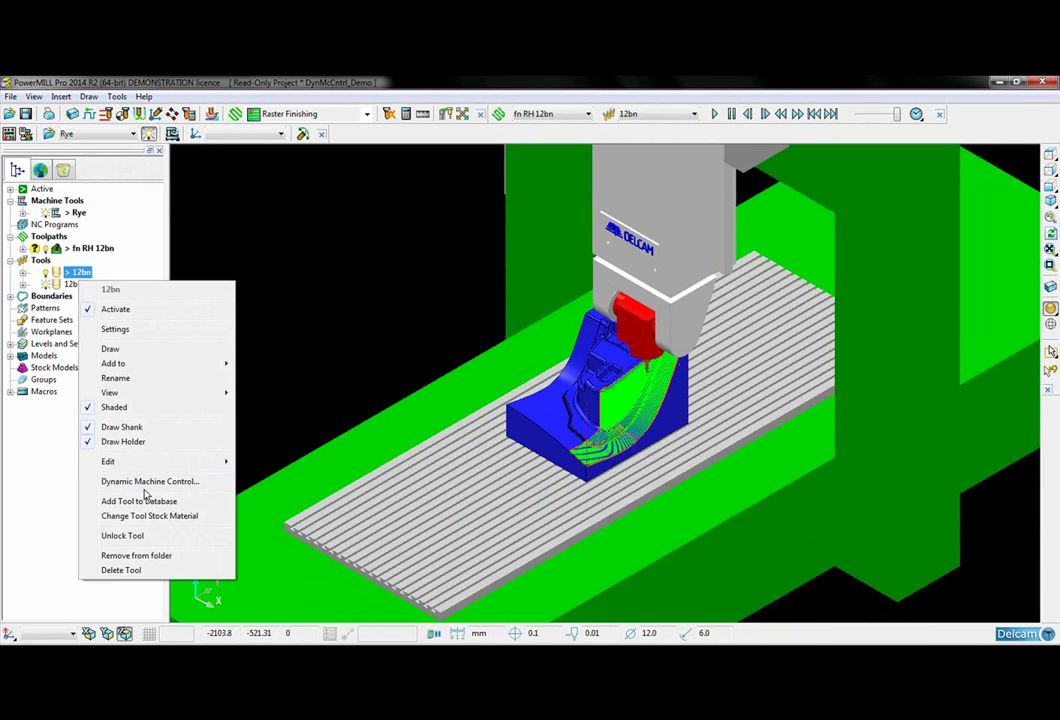
click(173, 482)
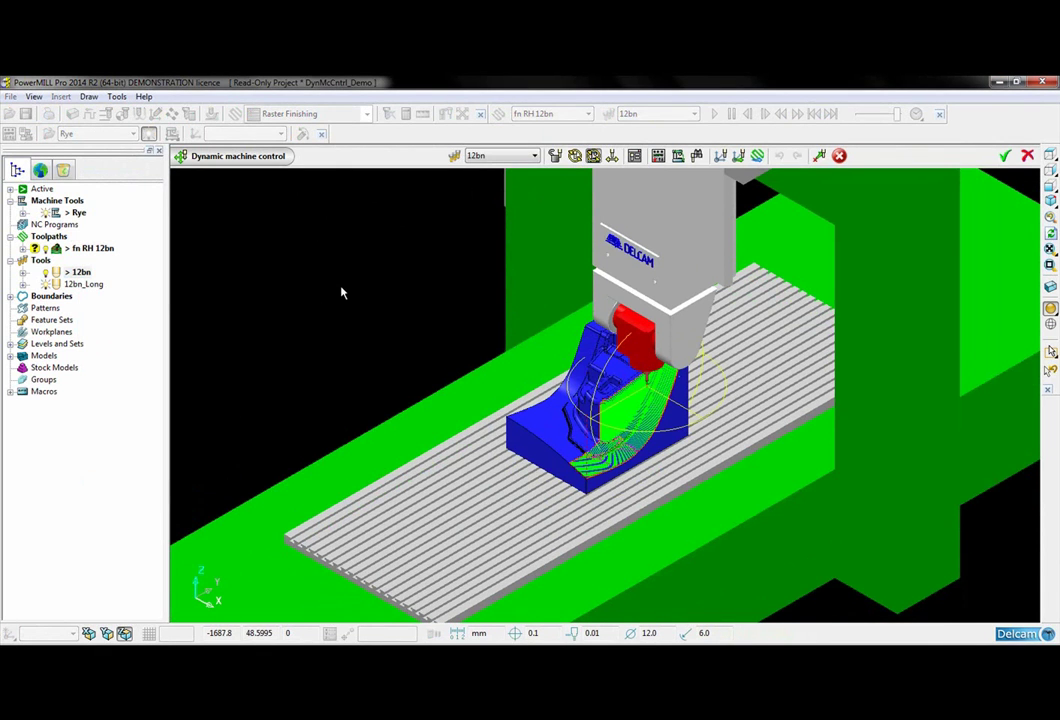
scroll(650, 398, up, 5)
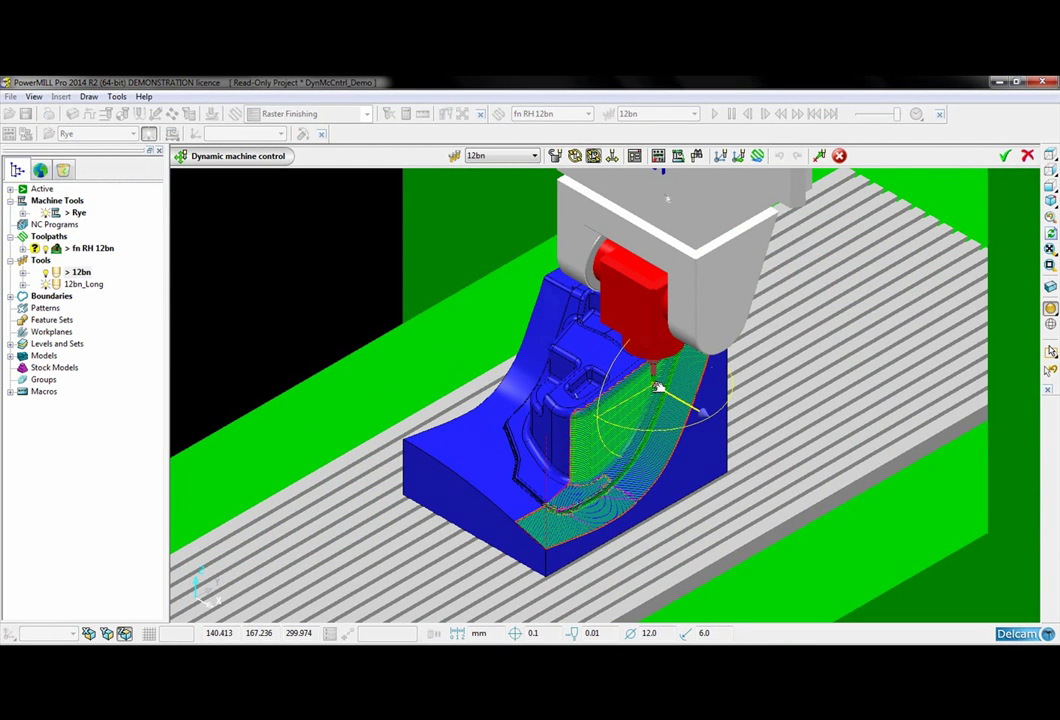
Switch the controlled tool to 12bn_Long and move the machine head along fn RH 12bn
click(533, 156)
click(506, 181)
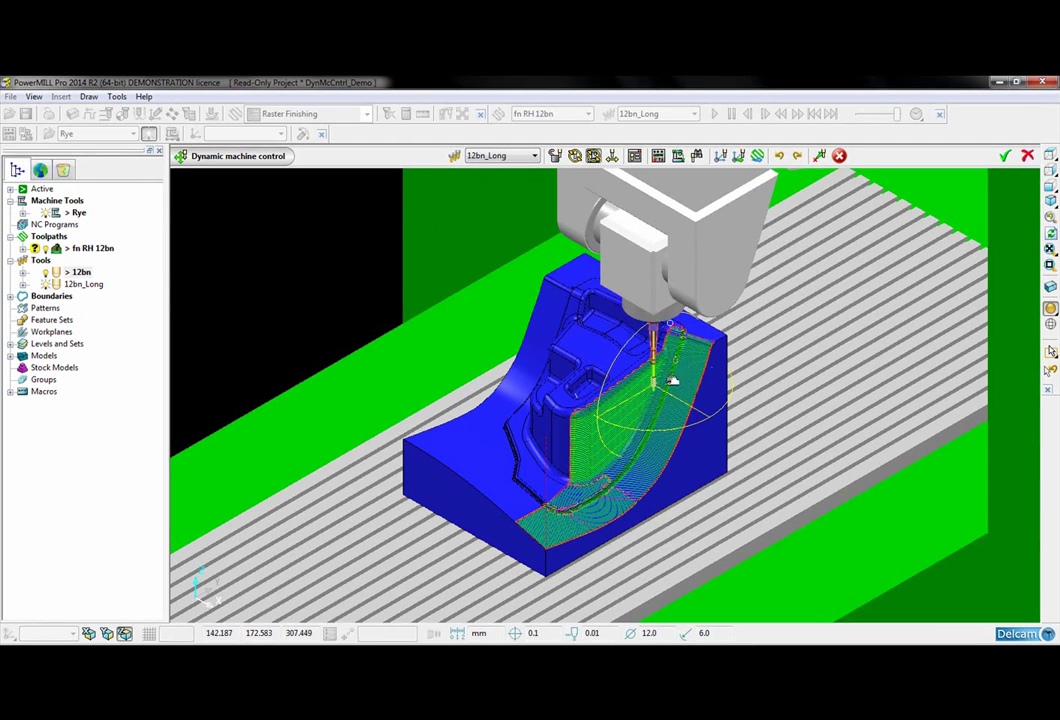
drag(672, 380, 688, 343)
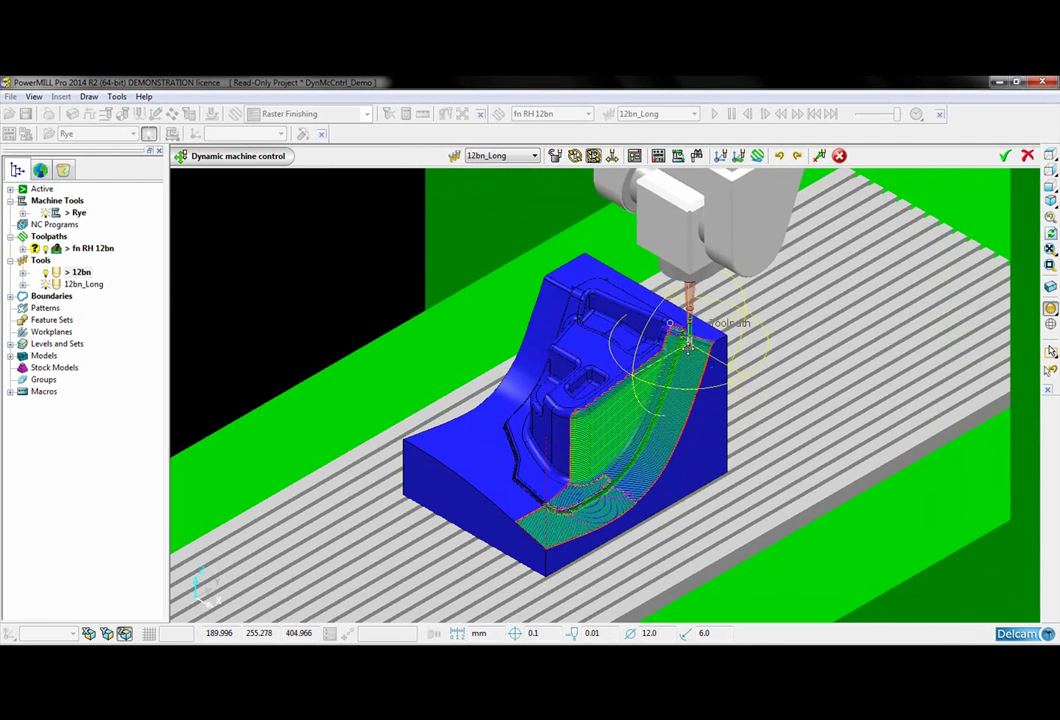
Switch back to tool 12bn and show Machine Tool Position with X set to 188
click(532, 156)
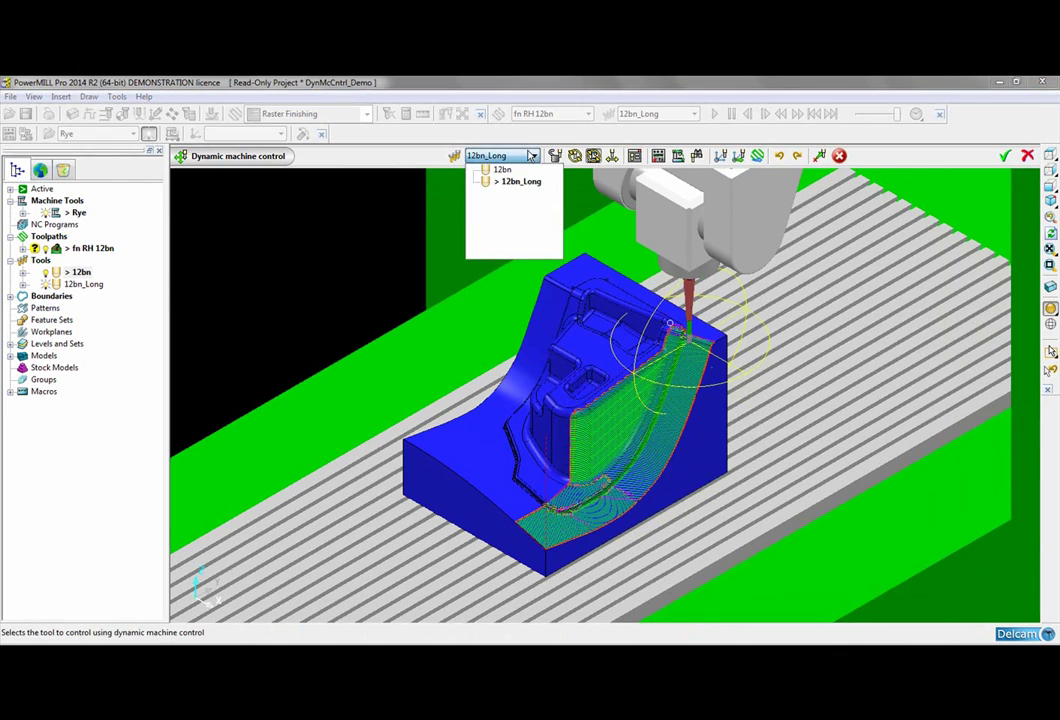
click(502, 171)
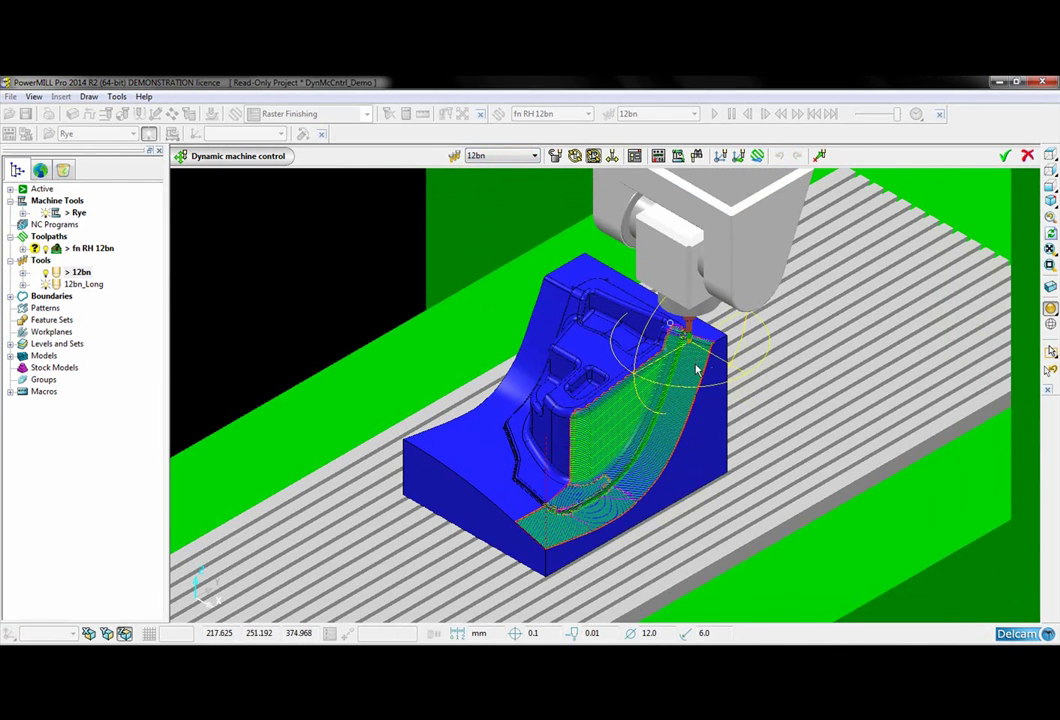
scroll(697, 370, up, 3)
click(658, 156)
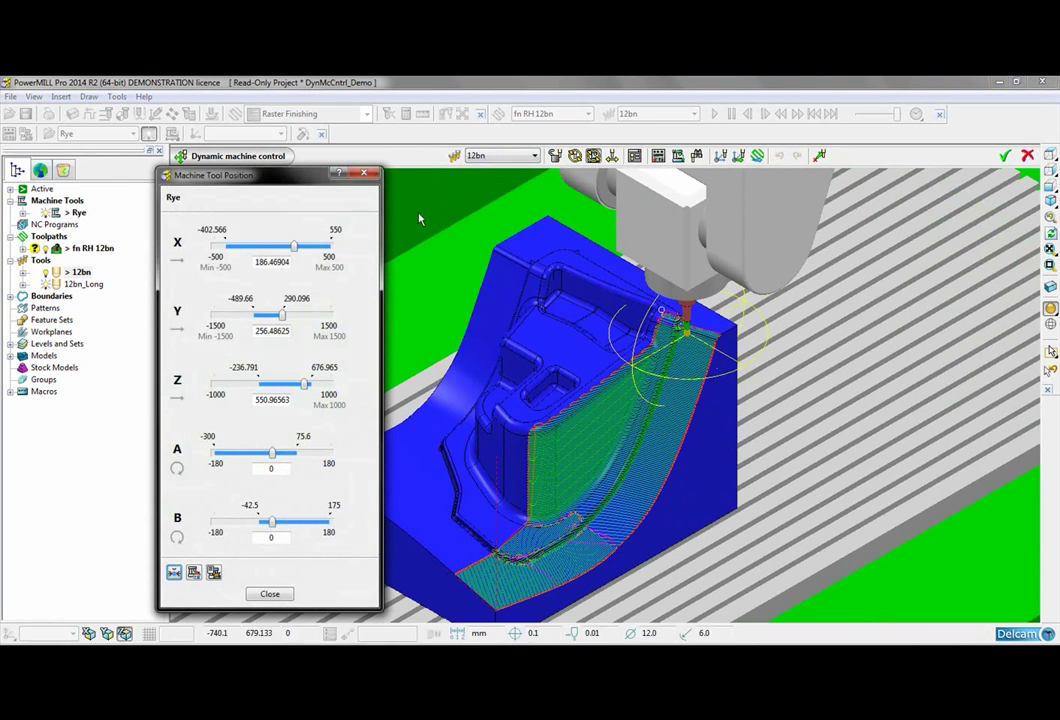
click(295, 253)
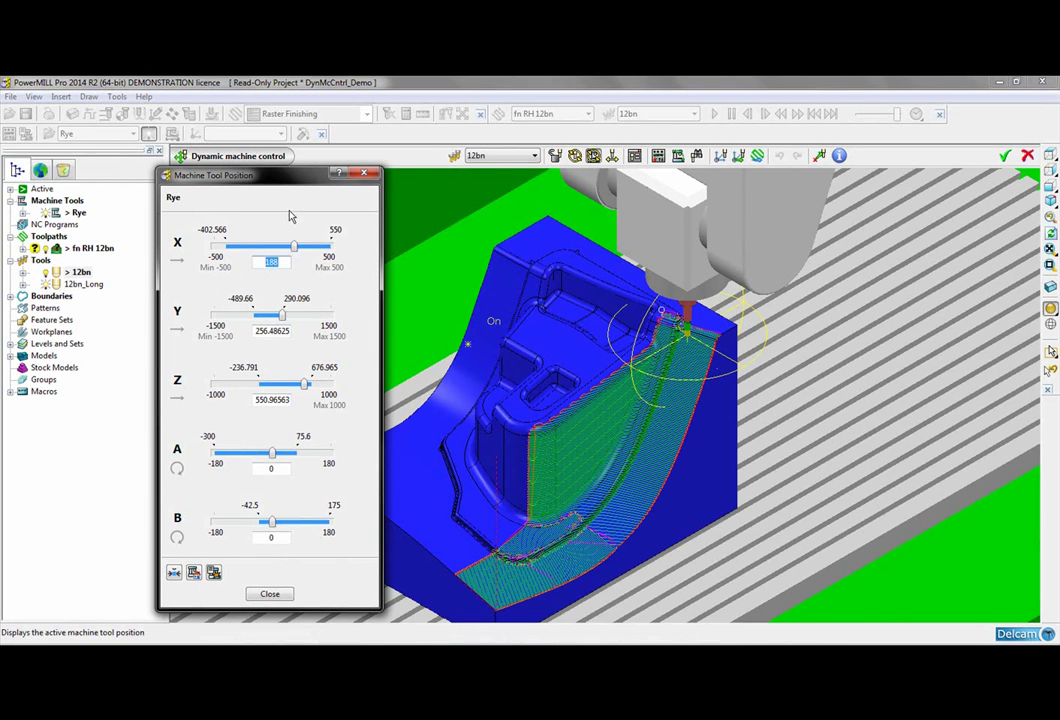
Lower the tool onto the toolpath and tilt Rye's head to A 45, B 20
drag(291, 181, 270, 182)
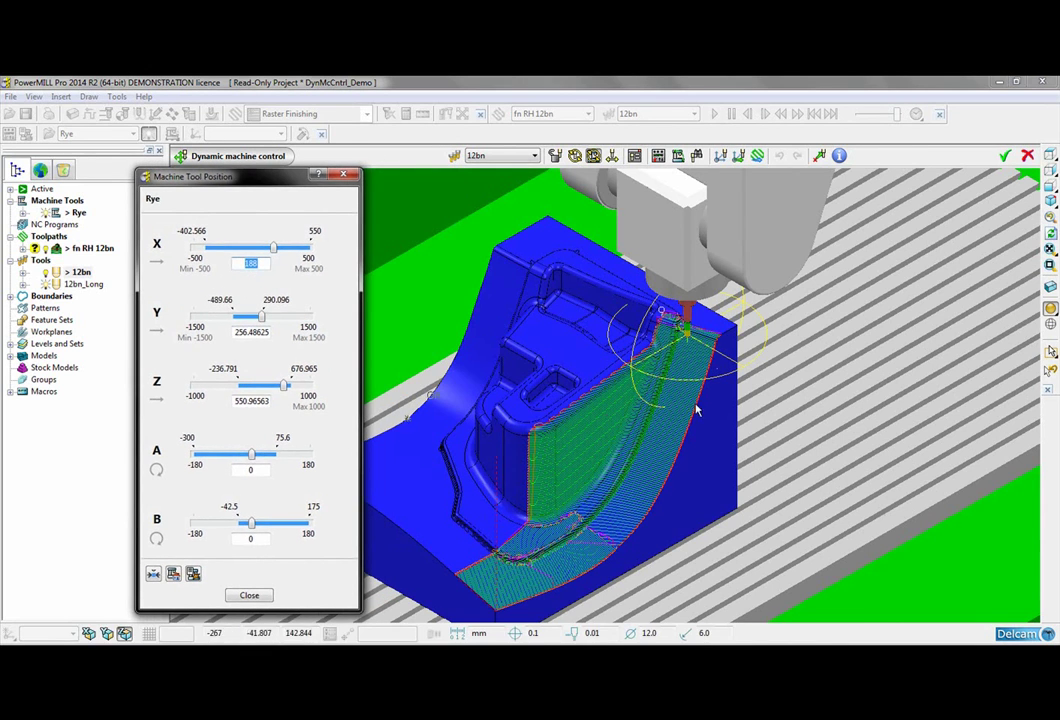
click(690, 334)
drag(690, 334, 665, 400)
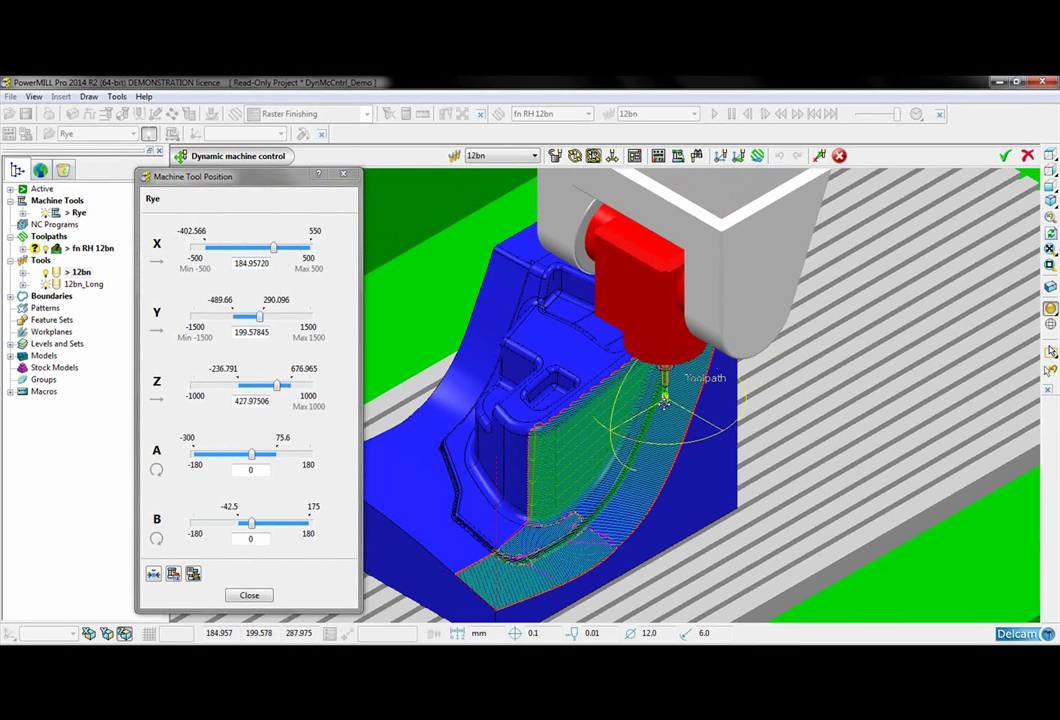
scroll(655, 390, up, 2)
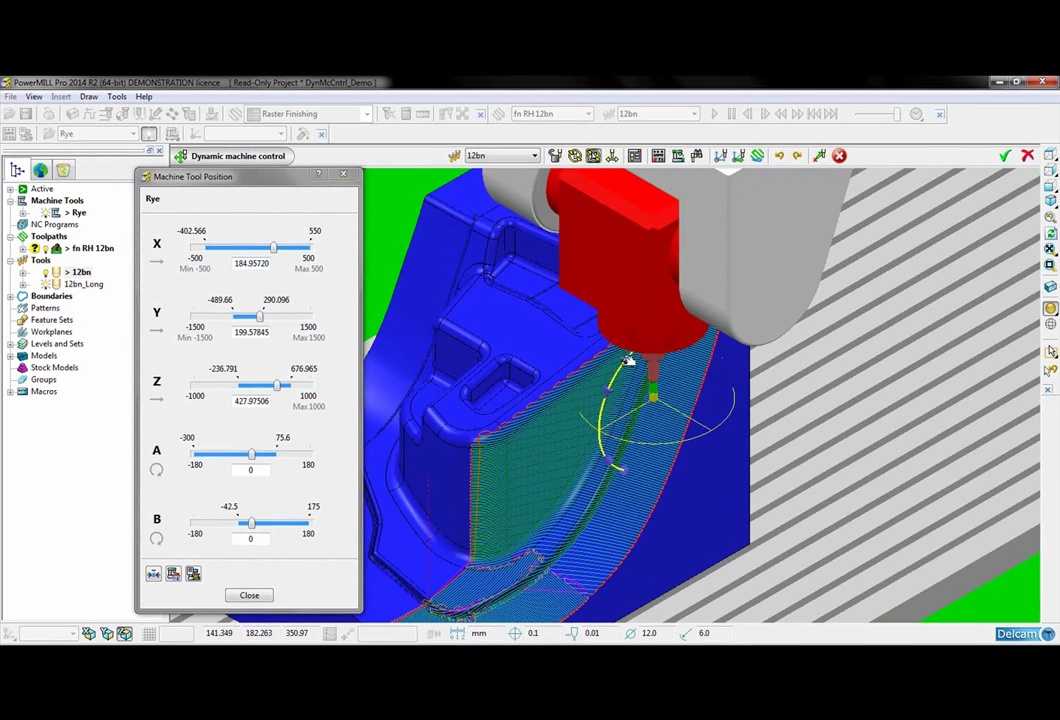
drag(628, 360, 710, 442)
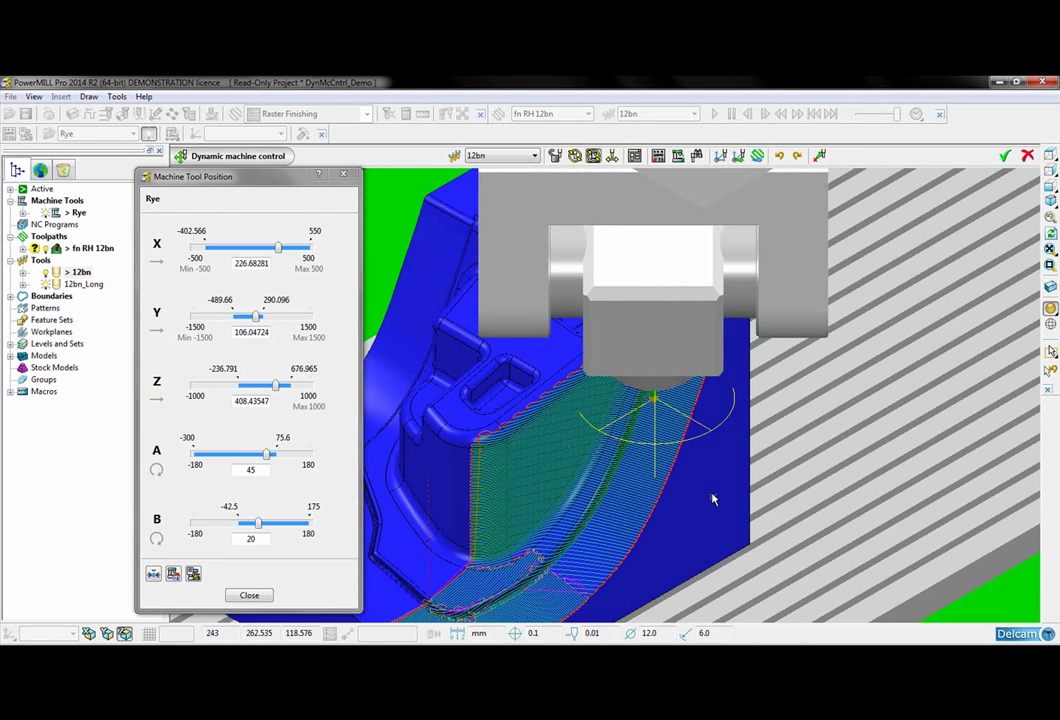
shift+middle_drag(712, 497, 745, 429)
middle_drag(807, 482, 708, 306)
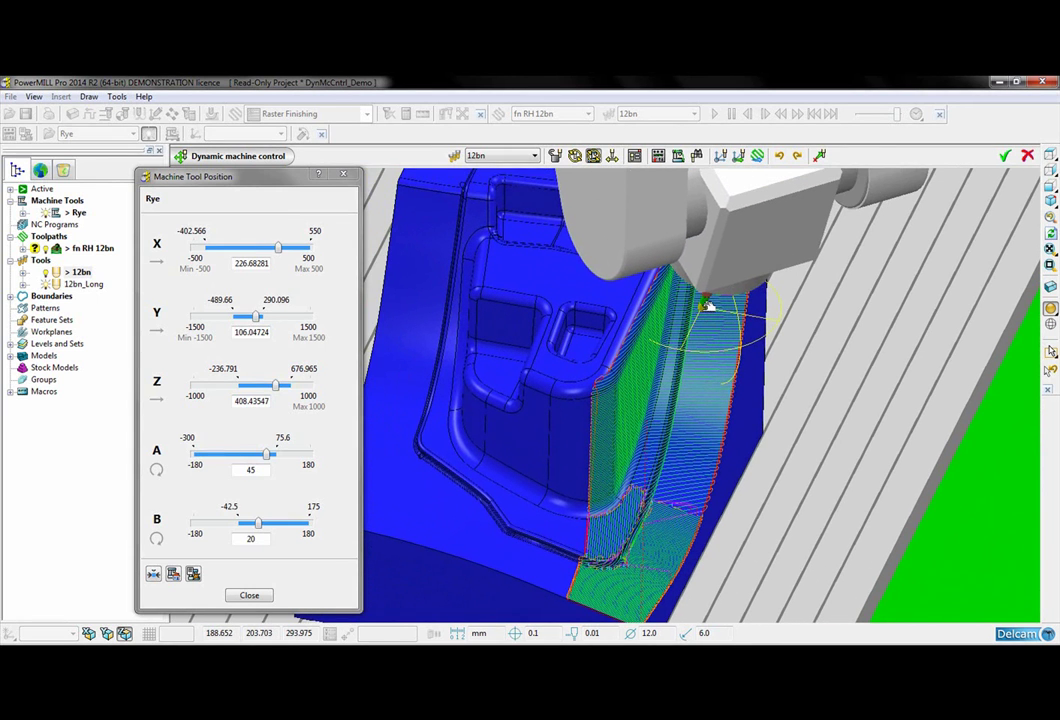
Slide the head along the toolpath with the tilt increased to A 62.5, B 35
drag(708, 305, 662, 440)
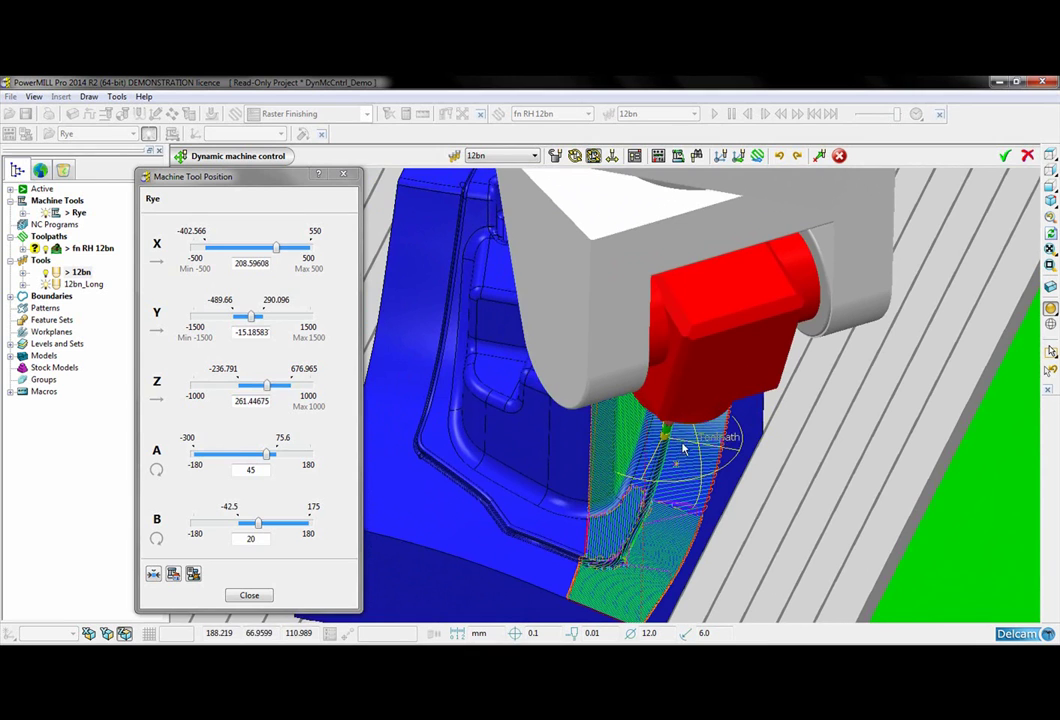
shift+middle_drag(662, 440, 693, 354)
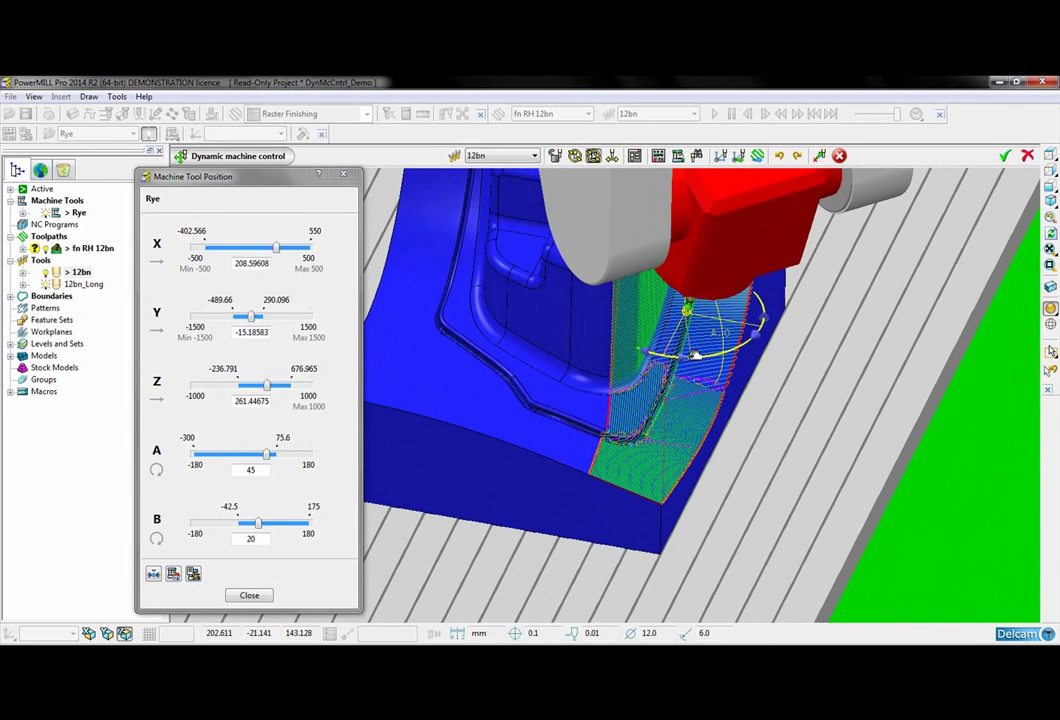
drag(700, 352, 838, 357)
middle_drag(838, 357, 676, 330)
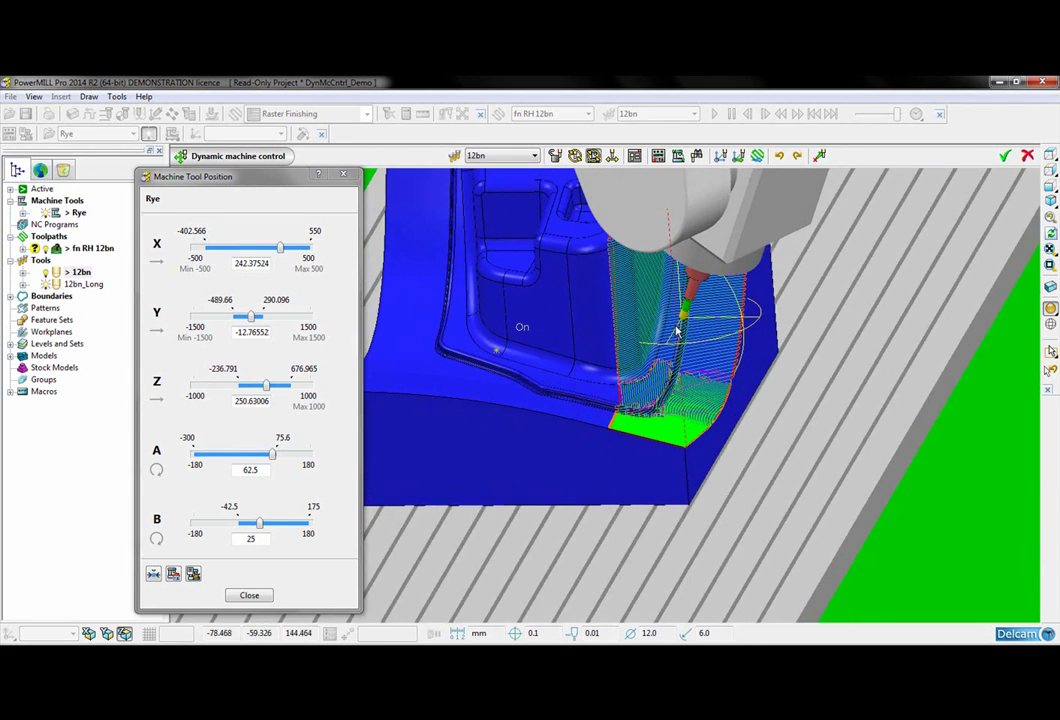
drag(686, 318, 706, 348)
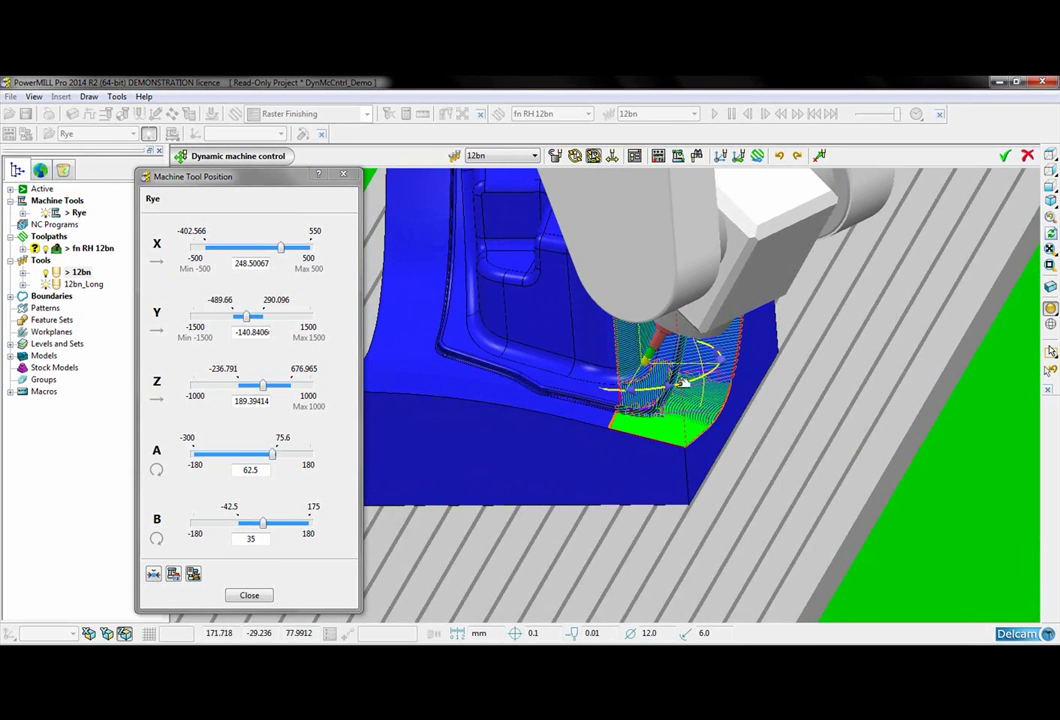
drag(650, 364, 712, 186)
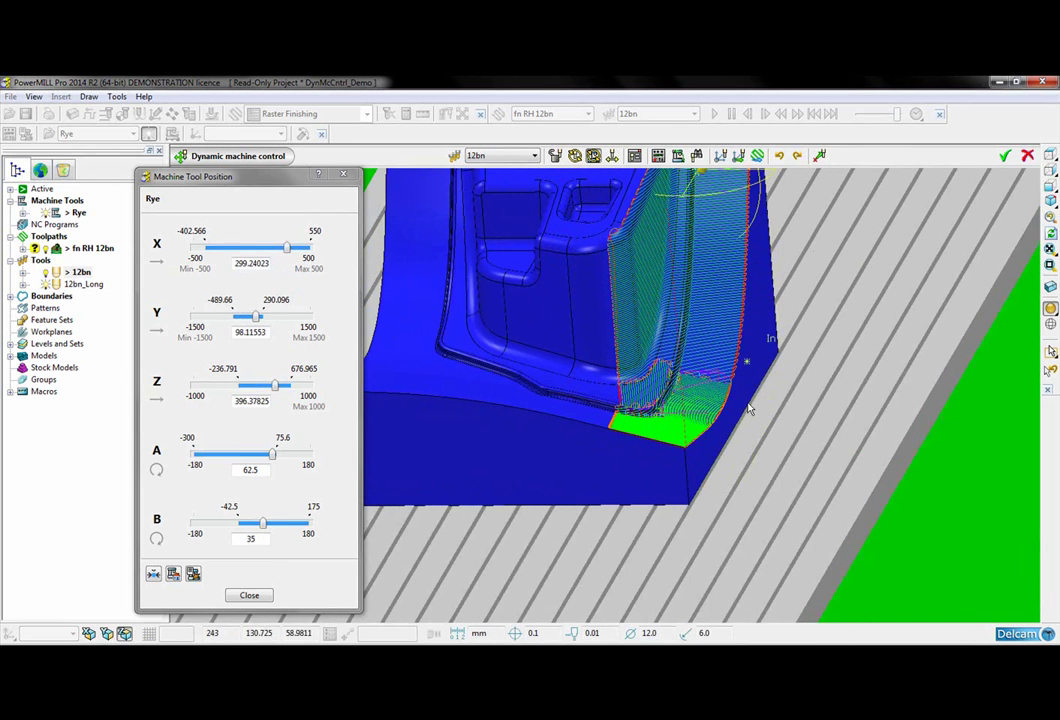
middle_drag(712, 186, 616, 208)
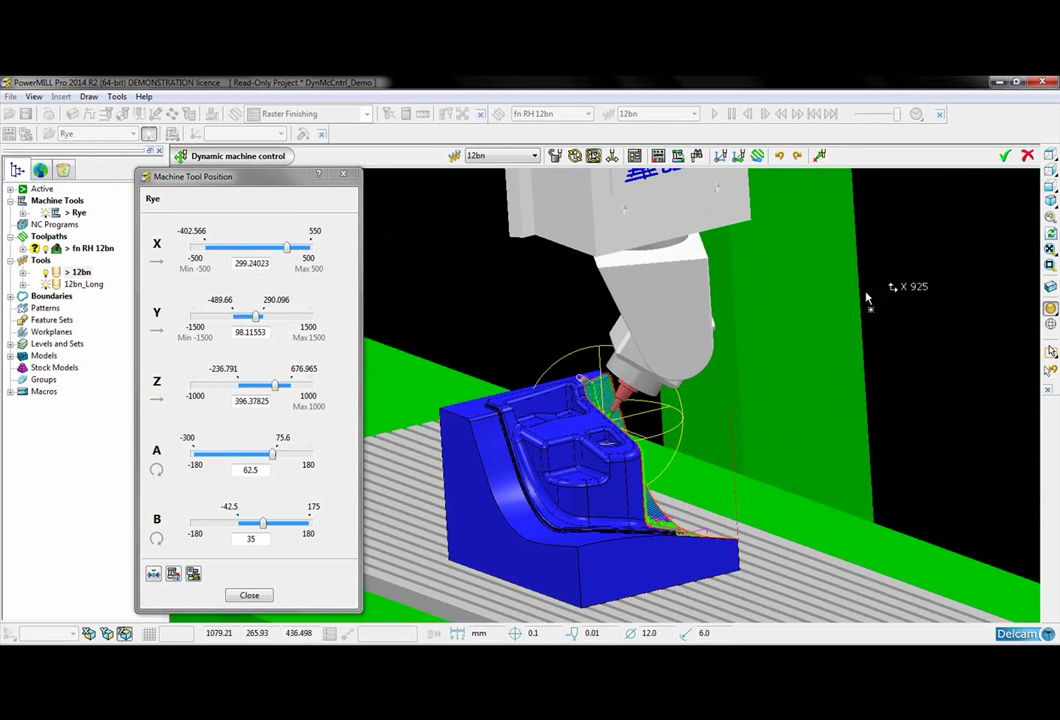
Swap Rye to its alternate configuration at A -117.5, B -35
click(680, 156)
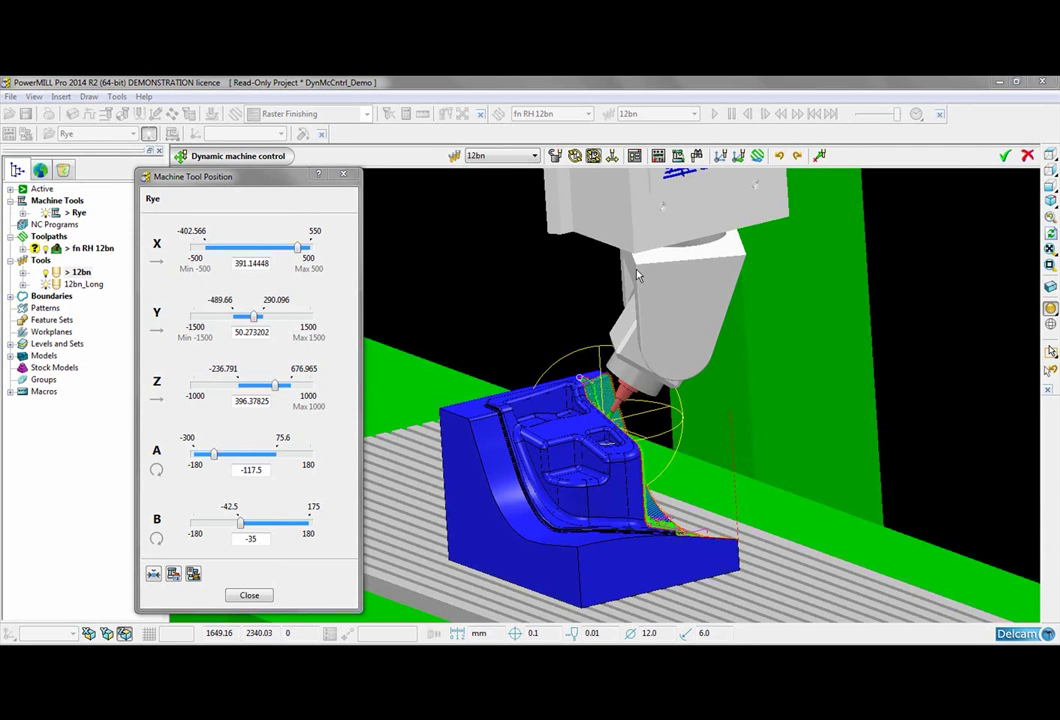
Set the A axis increment to 2.0 and restrict it, snapping A to -118
click(635, 156)
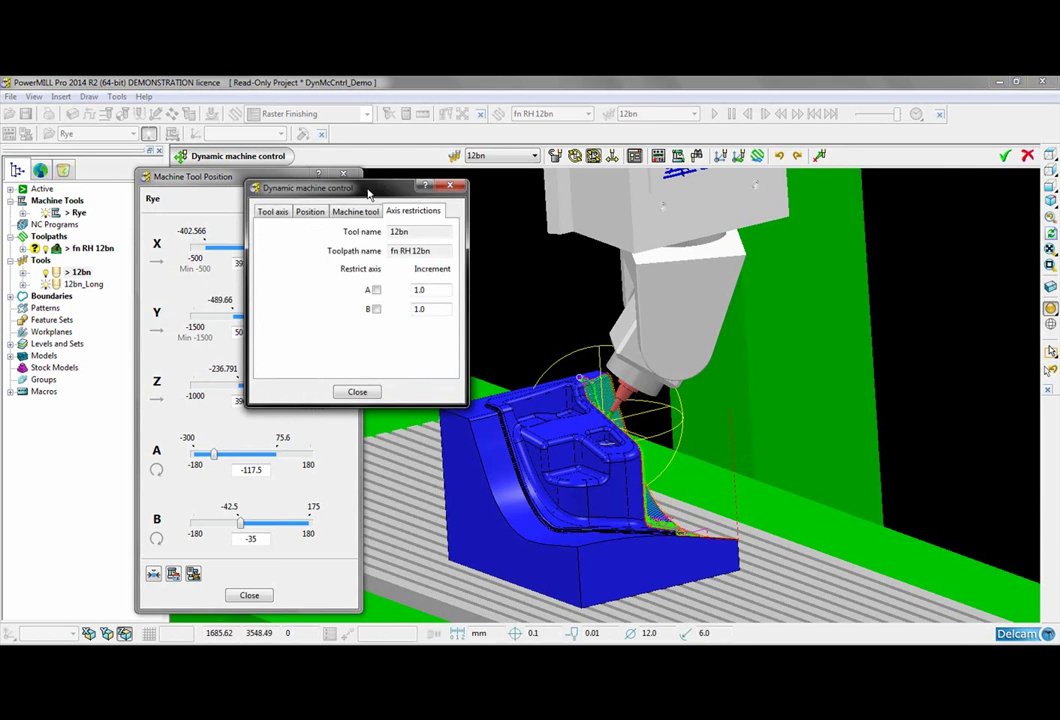
drag(372, 188, 430, 182)
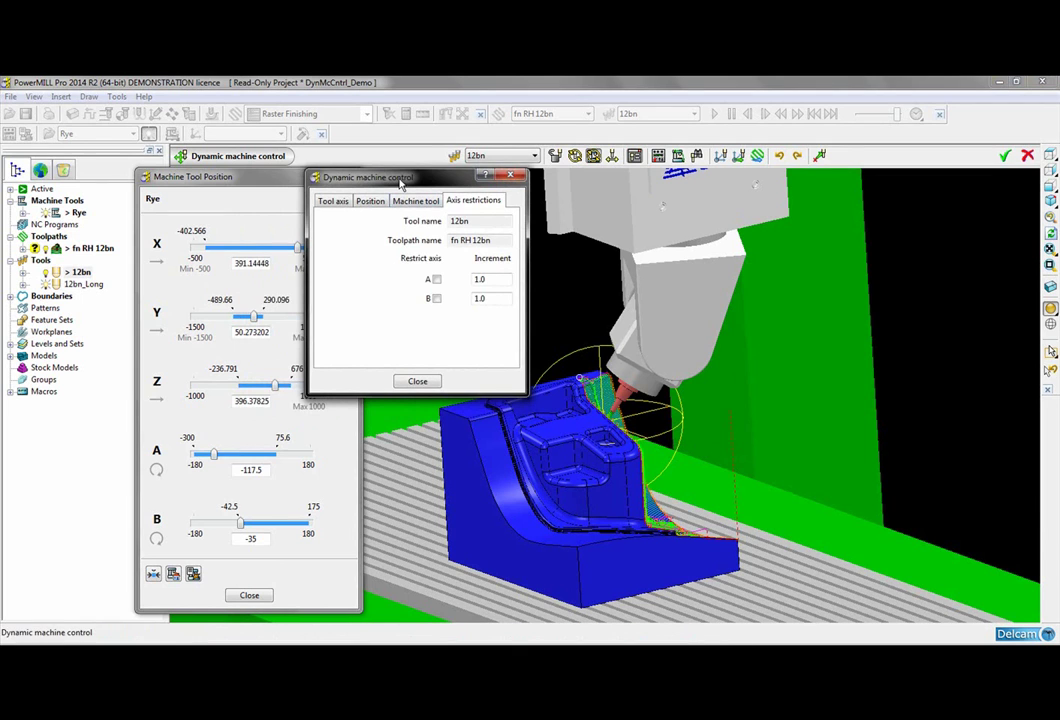
drag(402, 178, 366, 182)
double_click(456, 283)
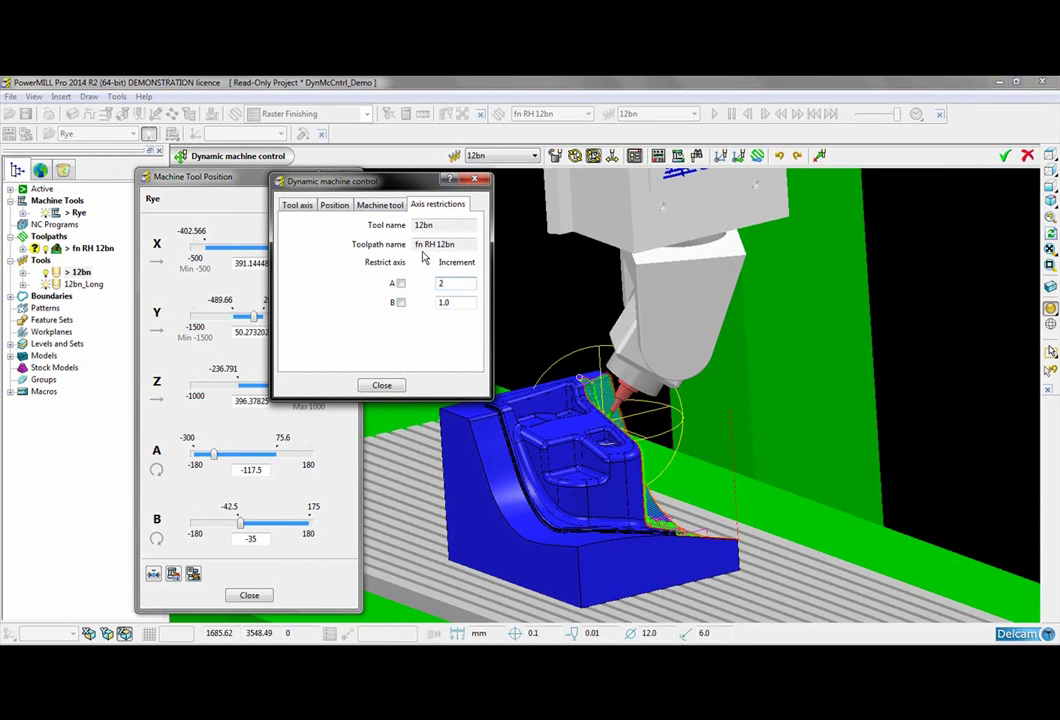
click(400, 284)
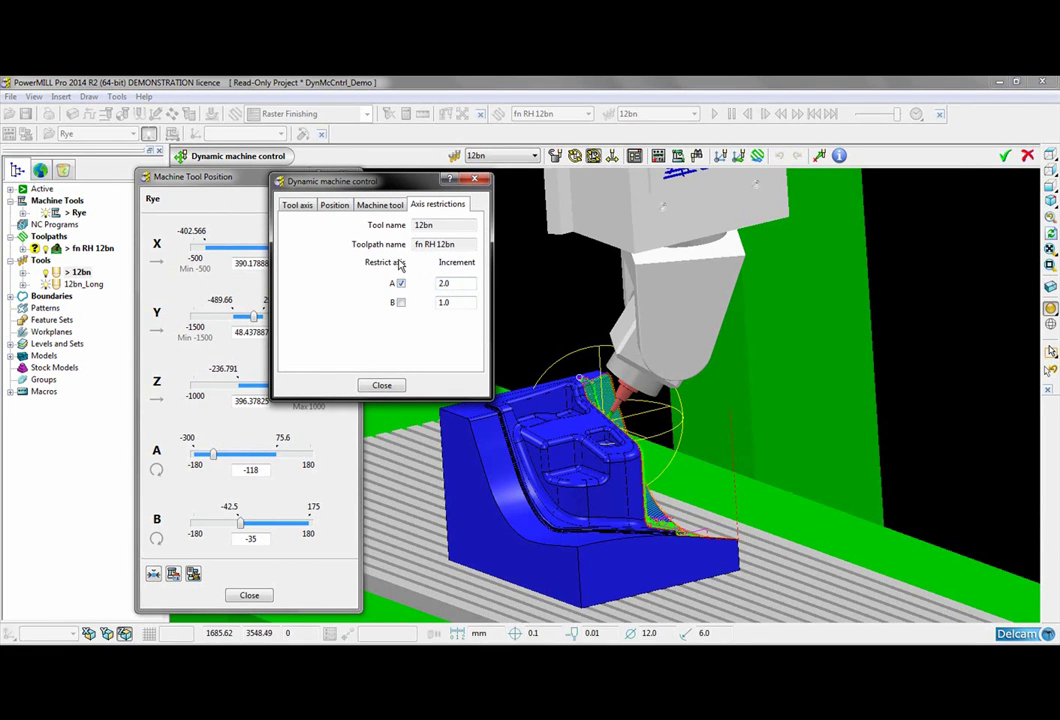
Close the axis restriction settings and tilt the head to A -106
click(382, 385)
middle_drag(527, 326, 740, 415)
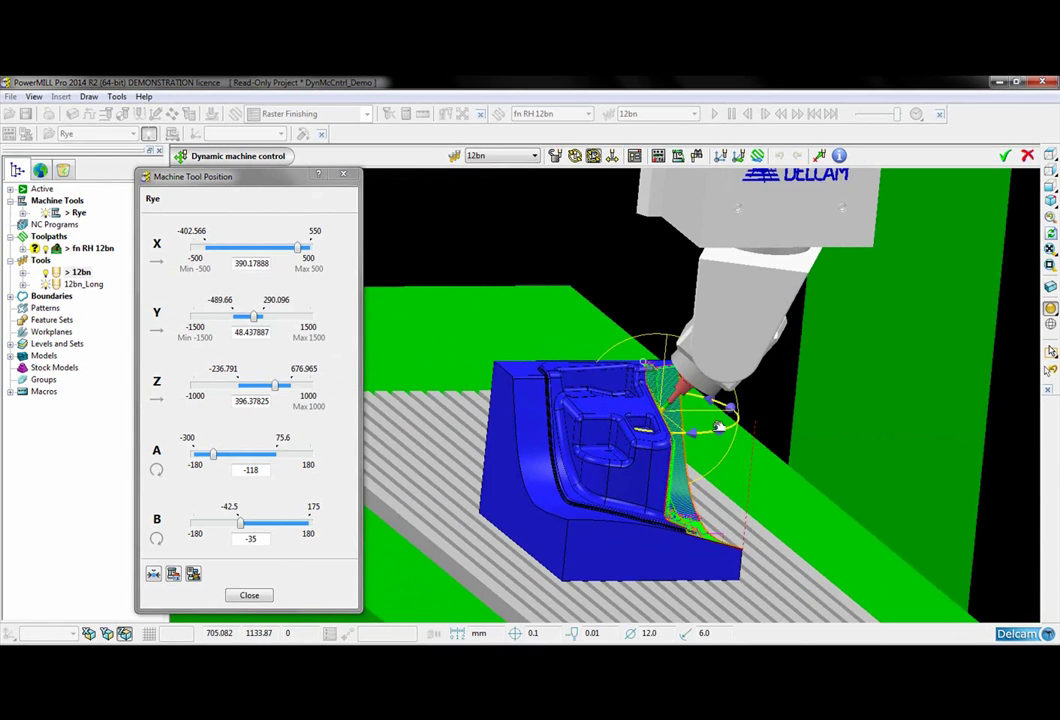
mouse_move(714, 436)
mouse_down()
mouse_move(735, 425)
mouse_move(726, 427)
mouse_up()
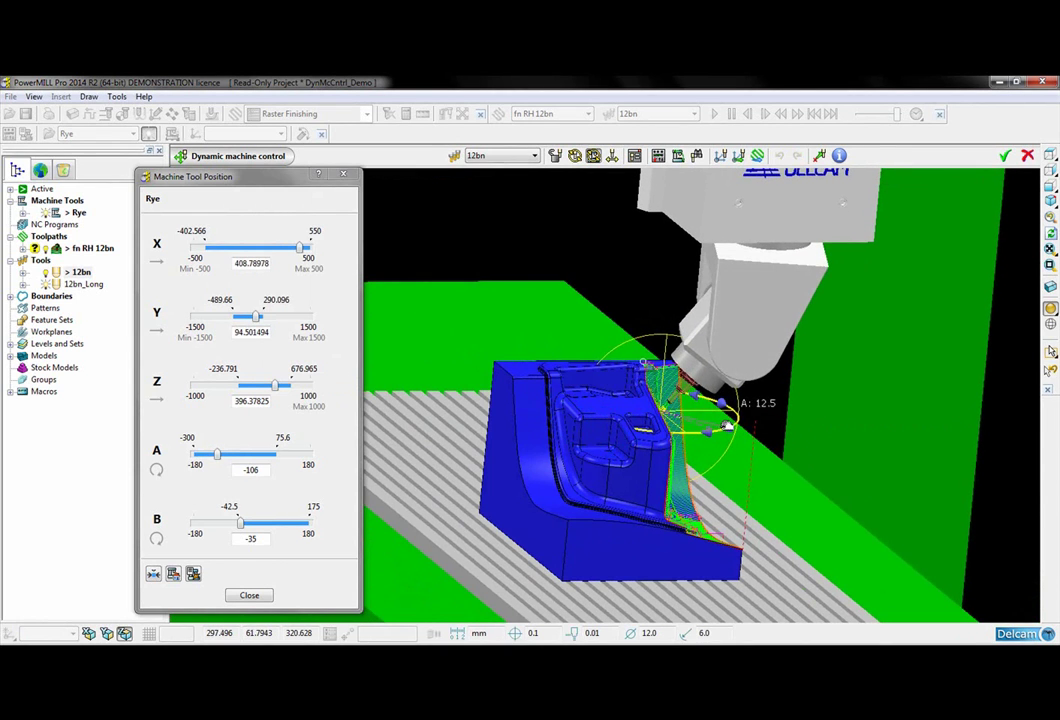
click(265, 467)
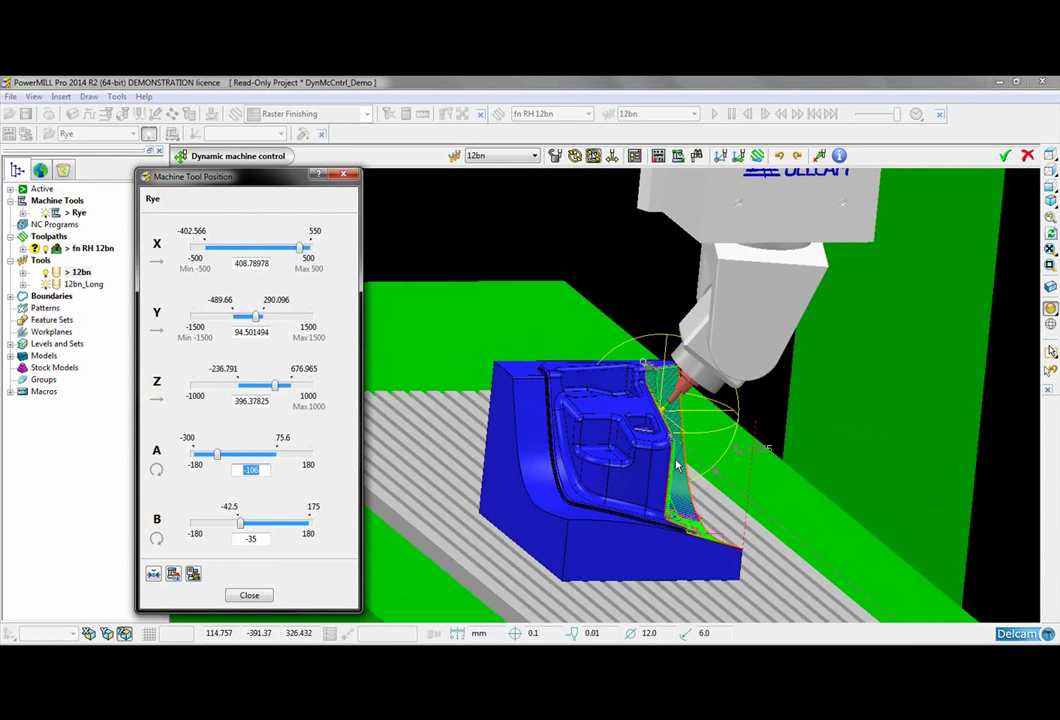
Move the tool up the steep wall to X 389.14, Y 123.47, Z 504.37
middle_drag(676, 466, 465, 434)
middle_drag(865, 497, 697, 428)
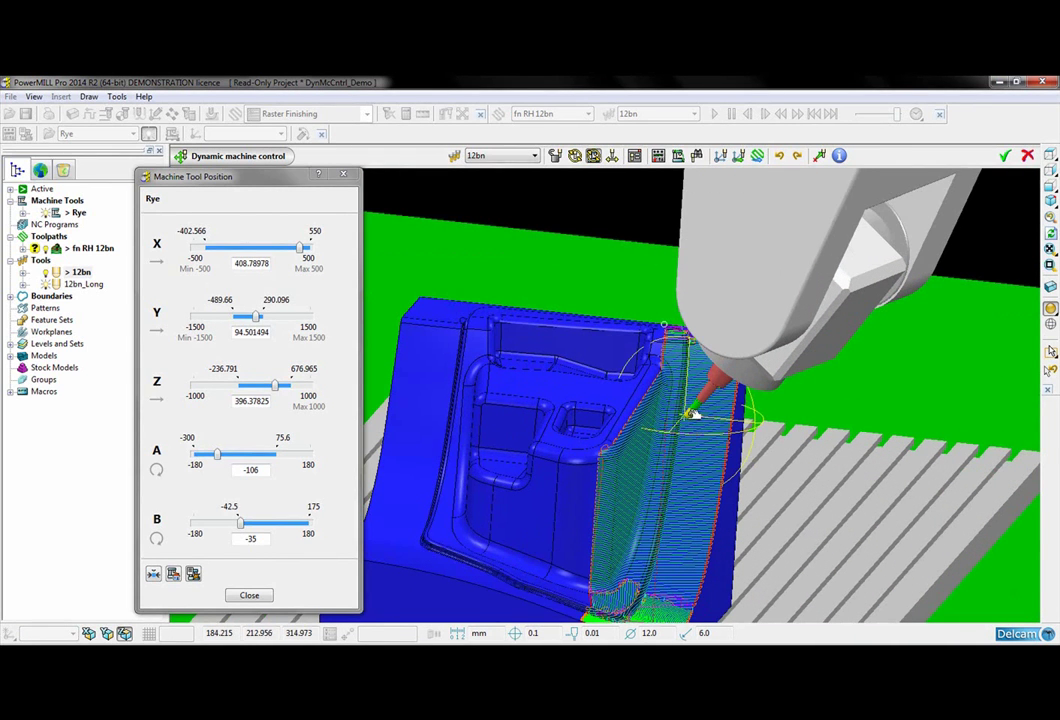
drag(697, 428, 680, 335)
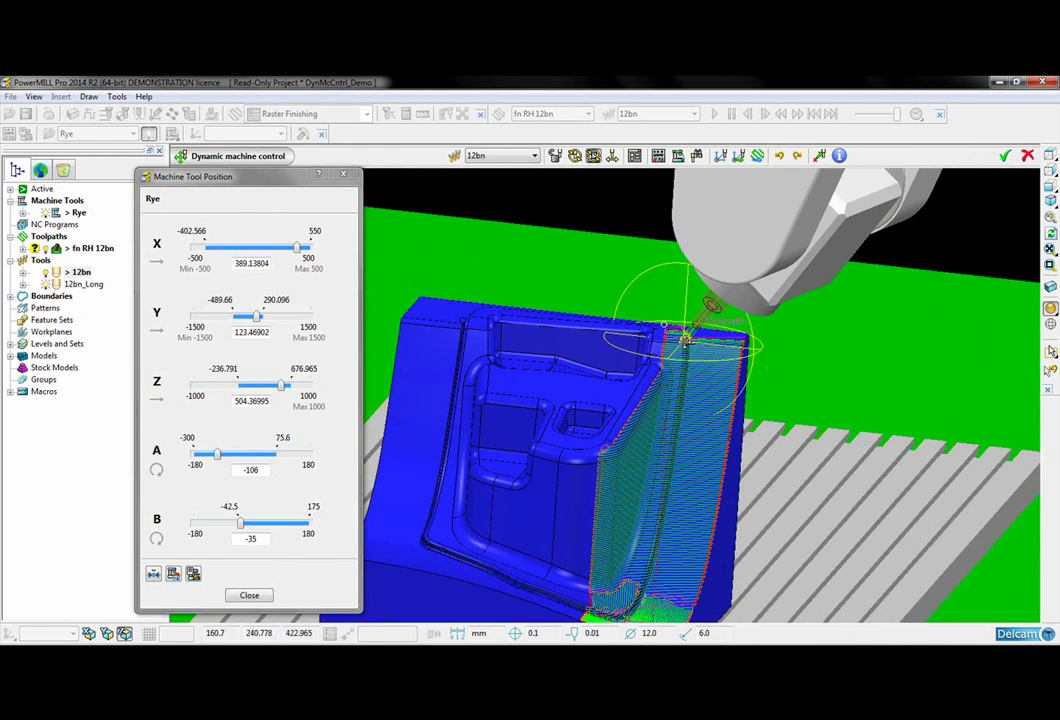
scroll(570, 305, down, 3)
middle_drag(560, 368, 460, 300)
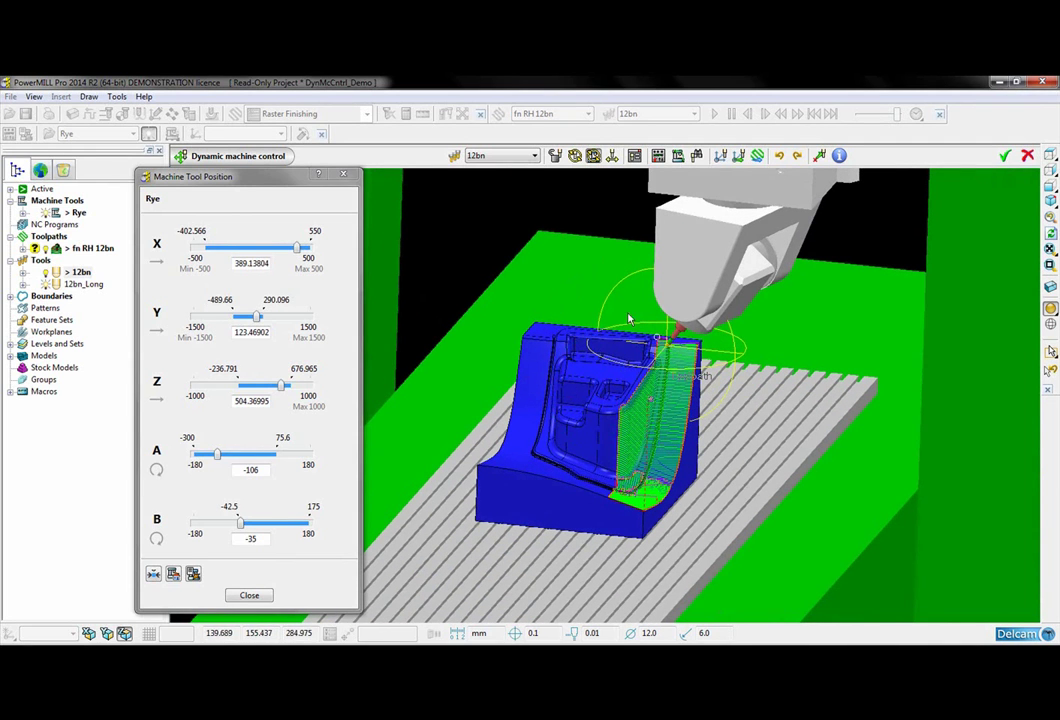
Update fn RH 12bn with the previewed tool axis A -106, B -35 and inspect it
click(739, 156)
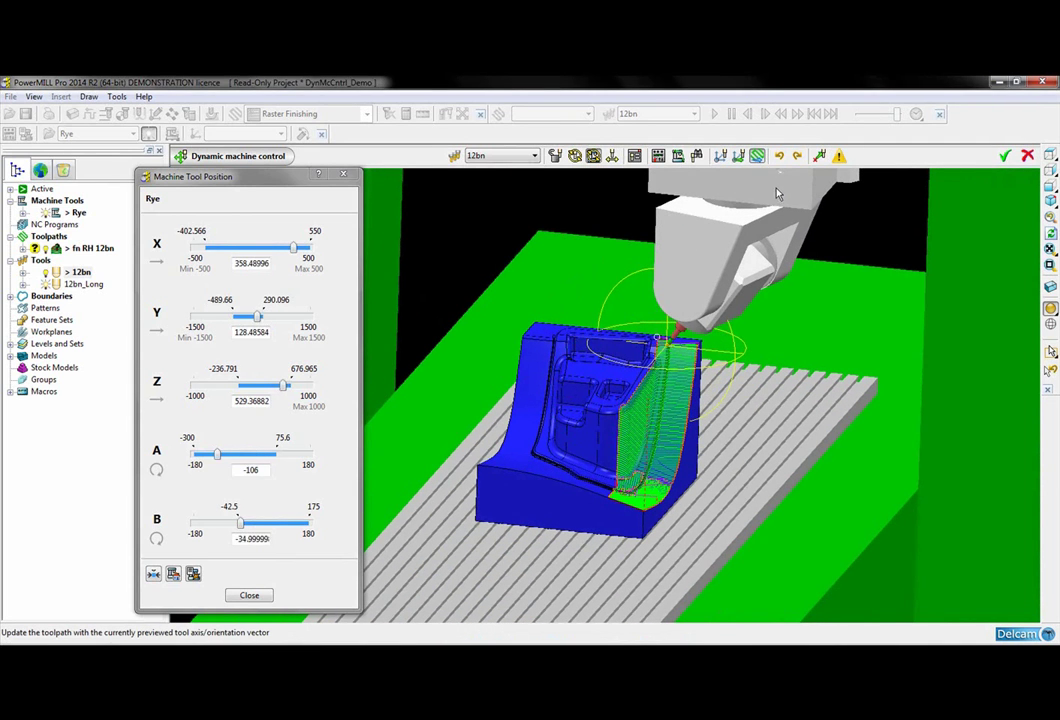
click(770, 198)
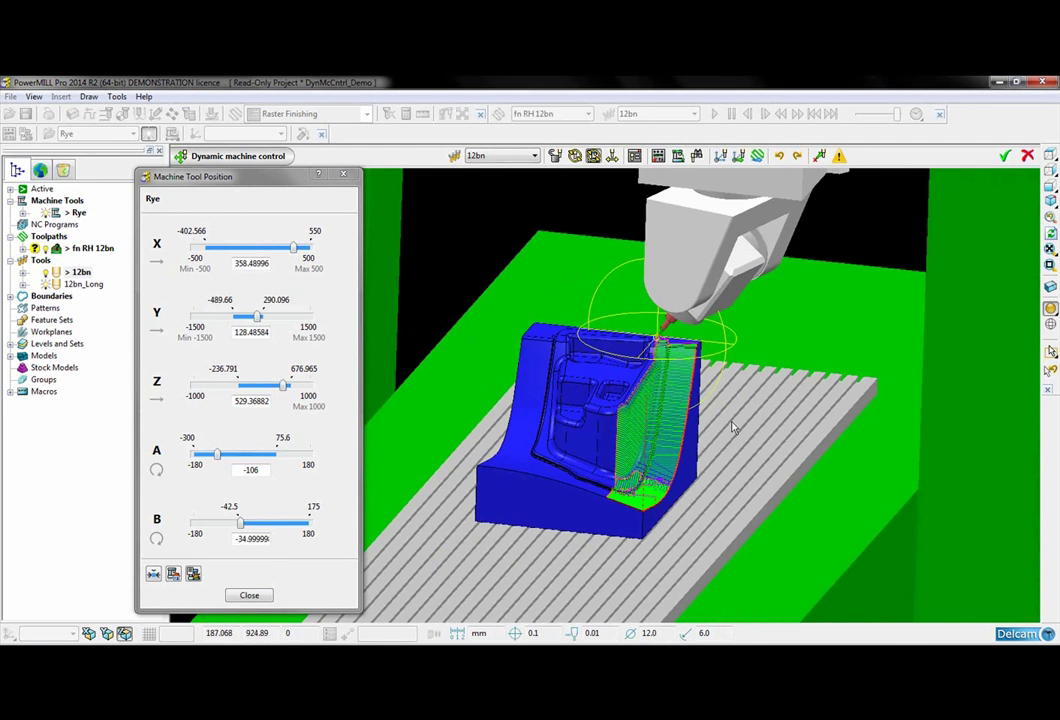
middle_drag(748, 461, 869, 447)
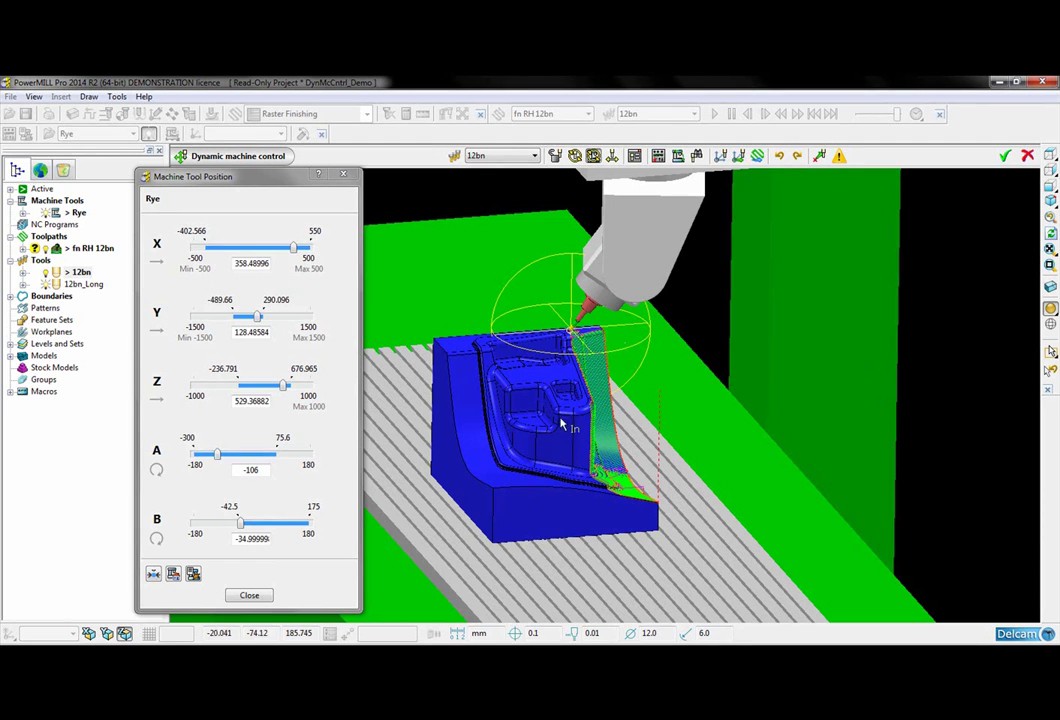
Place the tool on the curved left wall at A -216 and check head clearance
middle_drag(575, 335, 604, 428)
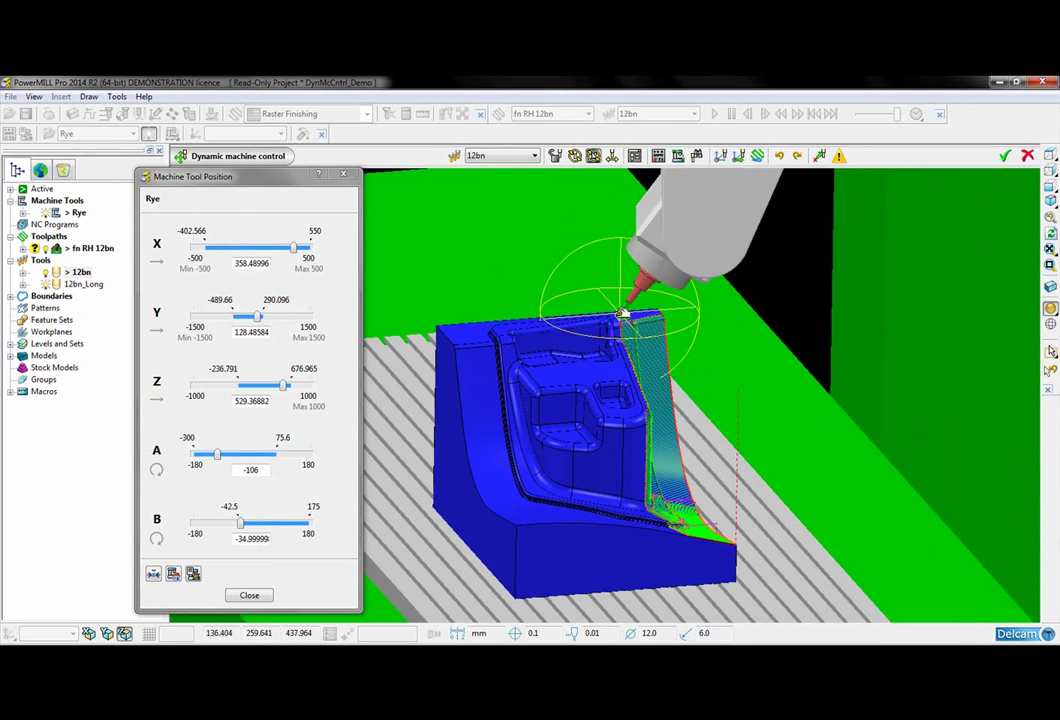
drag(622, 314, 502, 396)
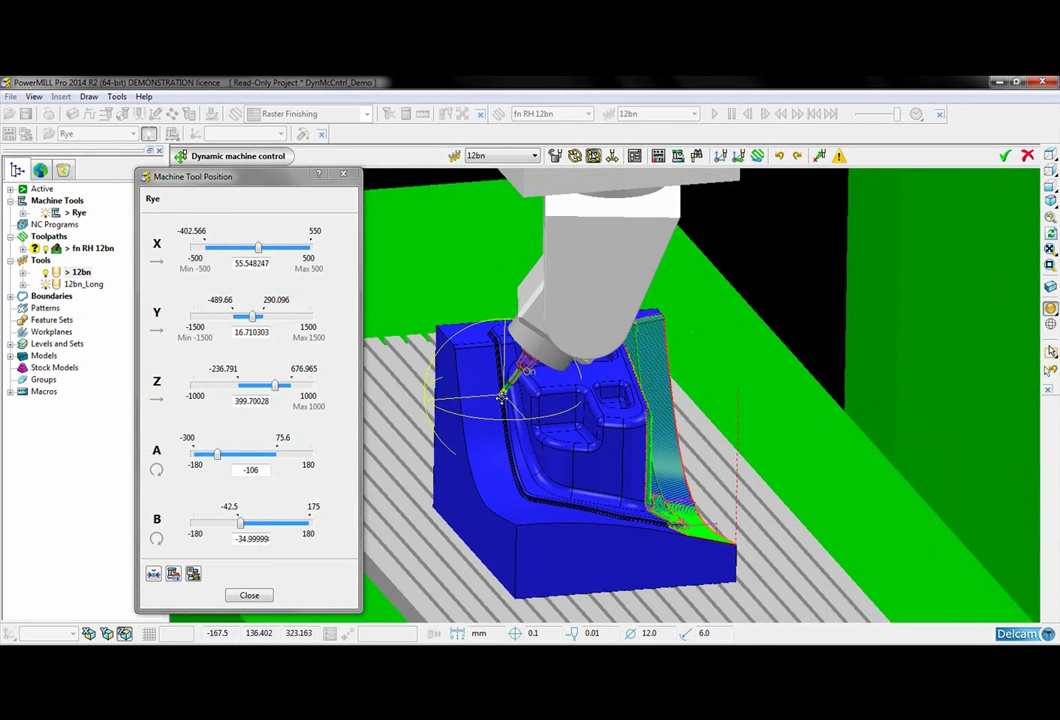
drag(437, 398, 513, 417)
middle_drag(586, 452, 545, 442)
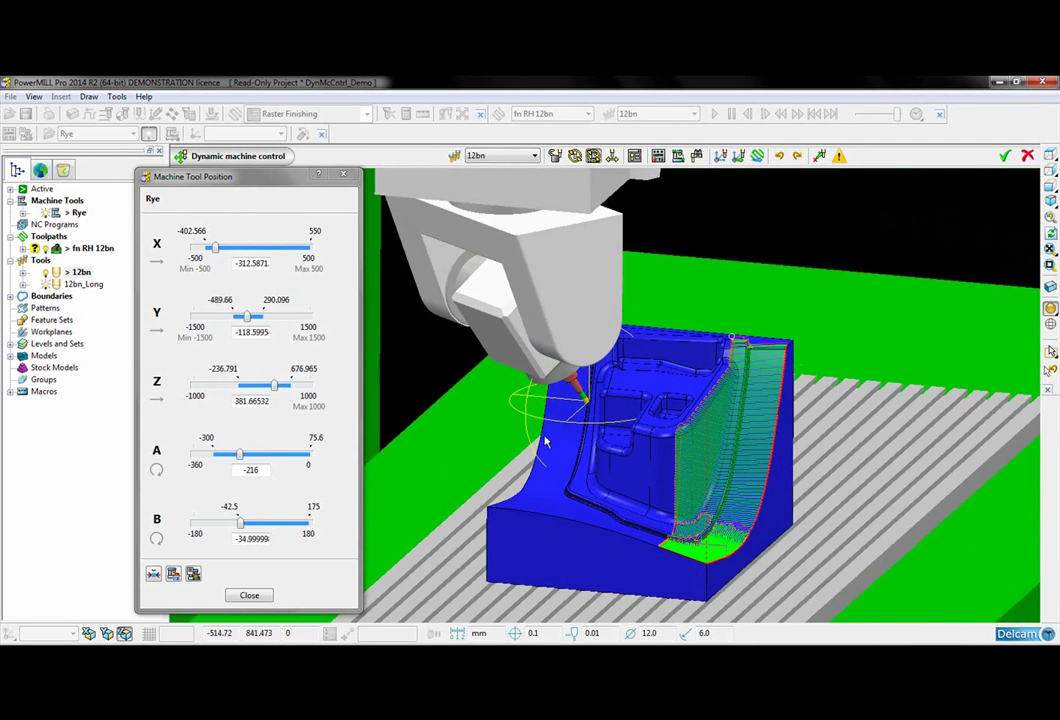
mouse_move(590, 398)
mouse_down()
mouse_move(596, 426)
mouse_move(610, 416)
mouse_move(610, 340)
mouse_move(582, 333)
mouse_move(552, 352)
mouse_move(539, 445)
mouse_move(513, 488)
mouse_move(500, 486)
mouse_move(510, 505)
mouse_move(568, 492)
mouse_move(601, 421)
mouse_move(570, 428)
mouse_move(584, 398)
mouse_move(578, 405)
mouse_up()
middle_drag(694, 488, 754, 501)
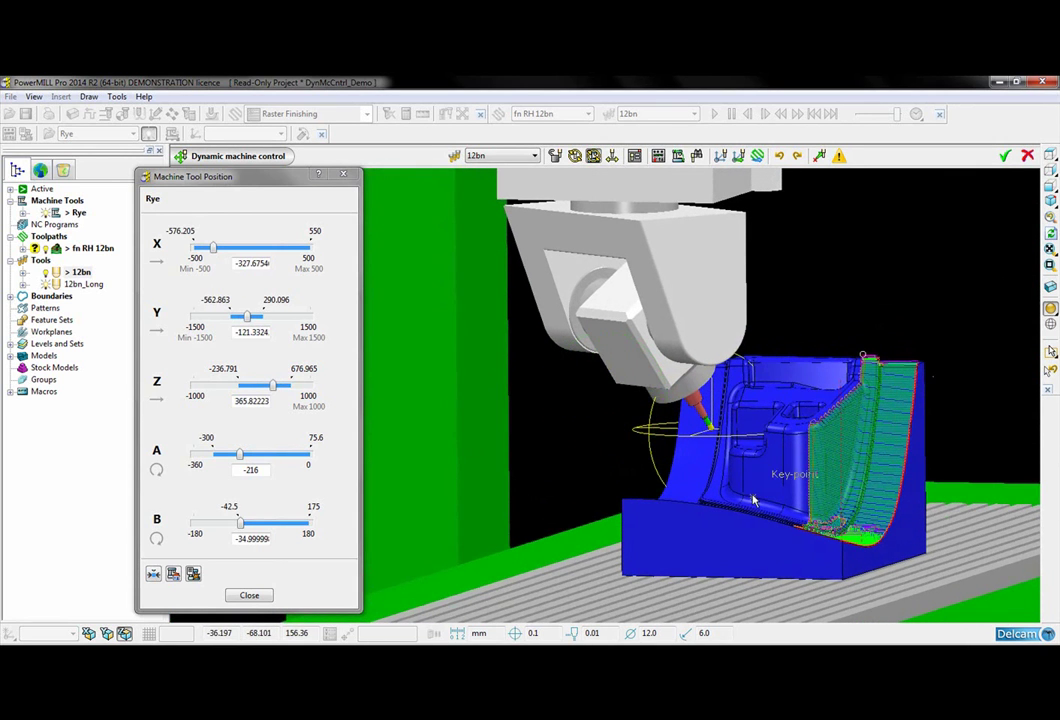
Create a workplane aligned with the tool at its tip on the part's curved left wall
click(720, 156)
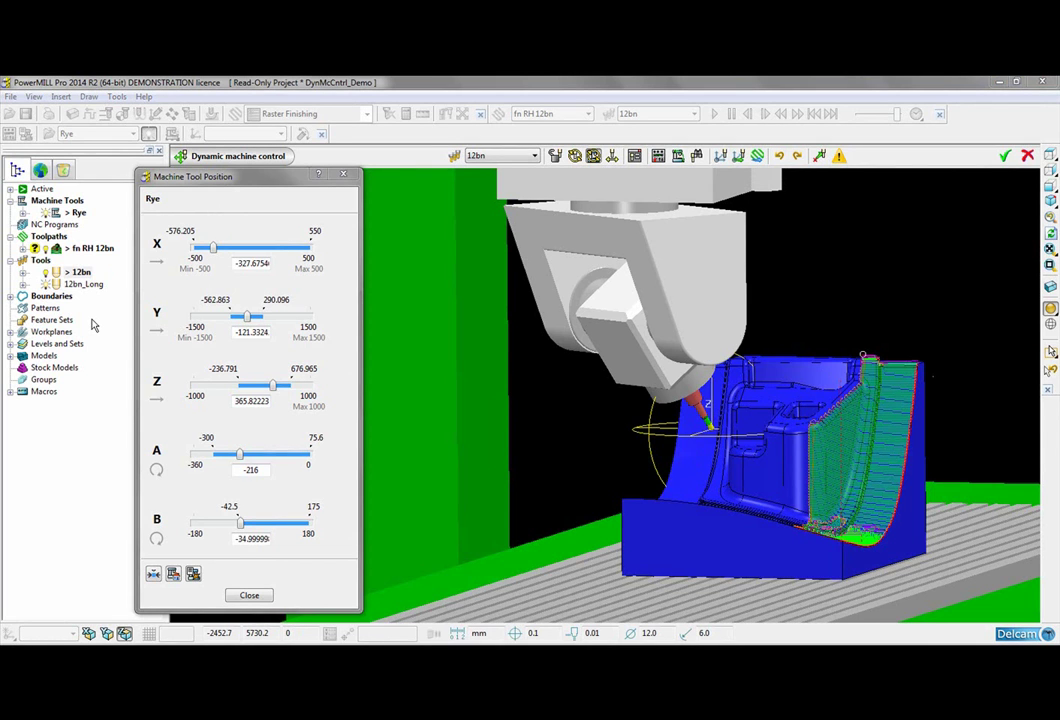
scroll(743, 458, up, 4)
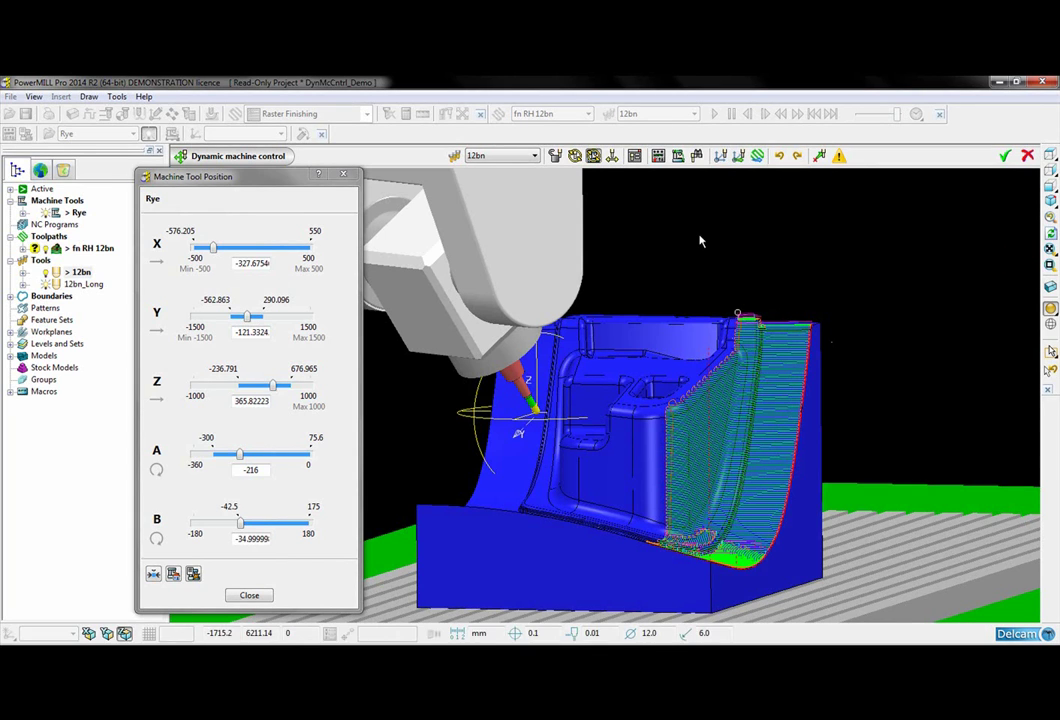
Close the machine position readouts, exit Dynamic Machine Control, and simulate fn RH 12bn from start
click(351, 177)
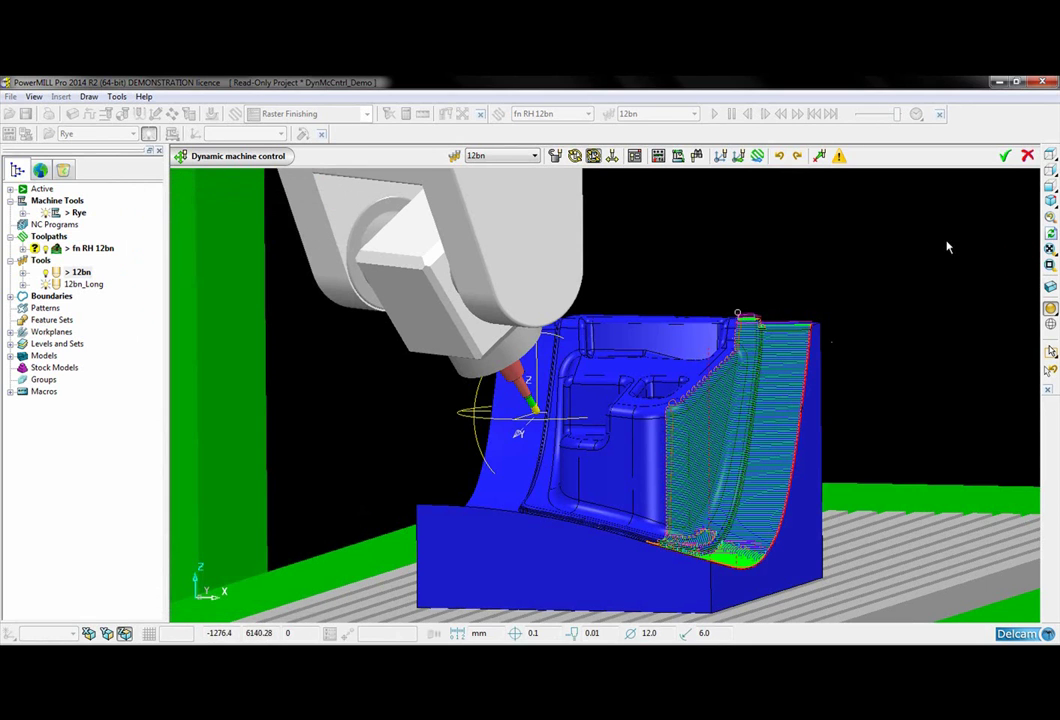
click(1027, 155)
middle_drag(650, 270, 637, 279)
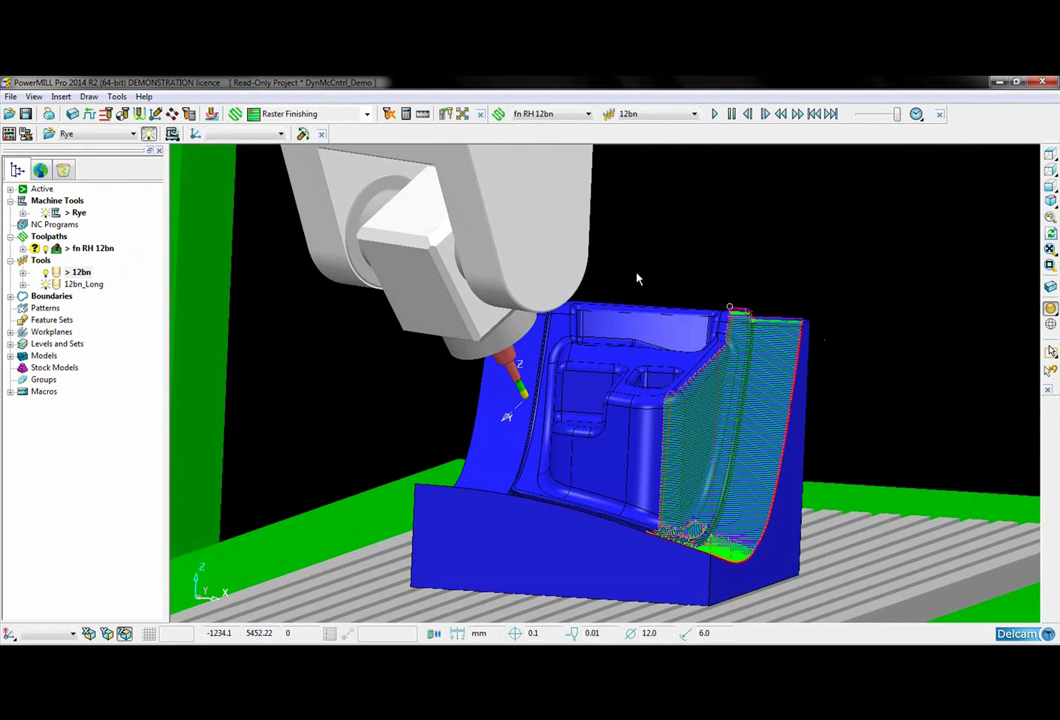
right_click(100, 248)
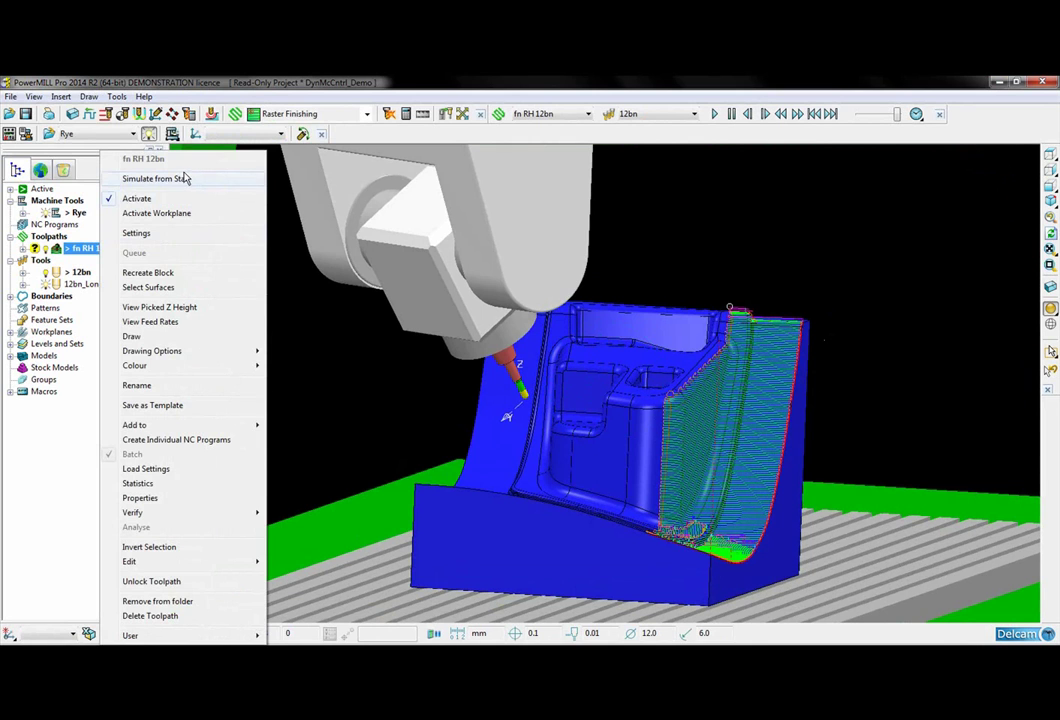
click(182, 180)
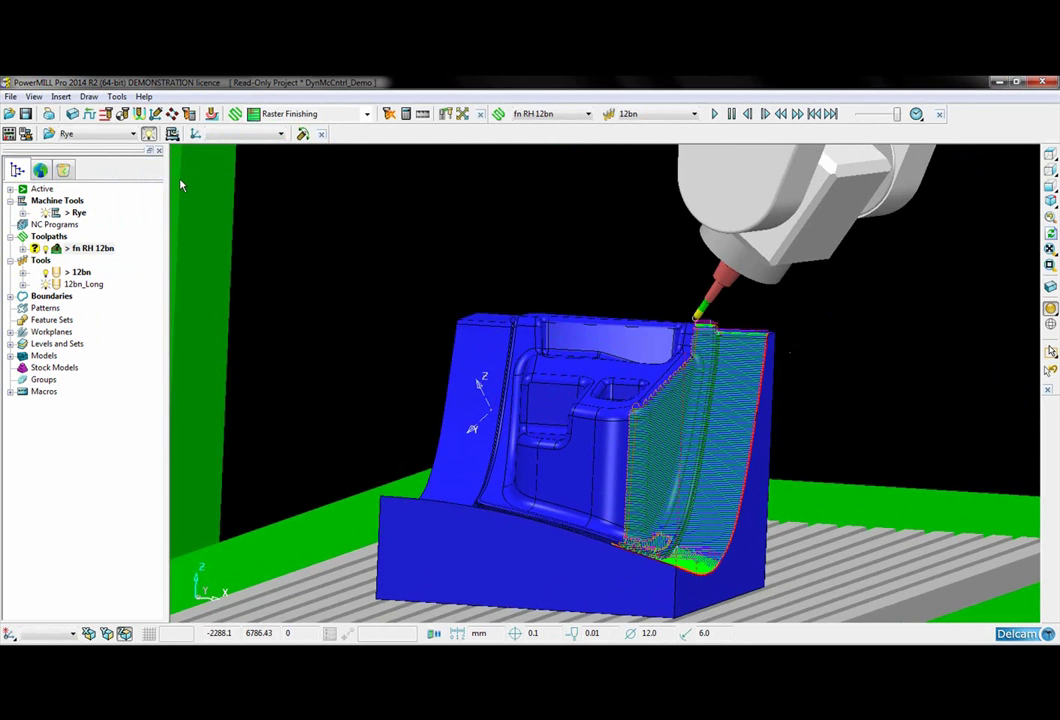